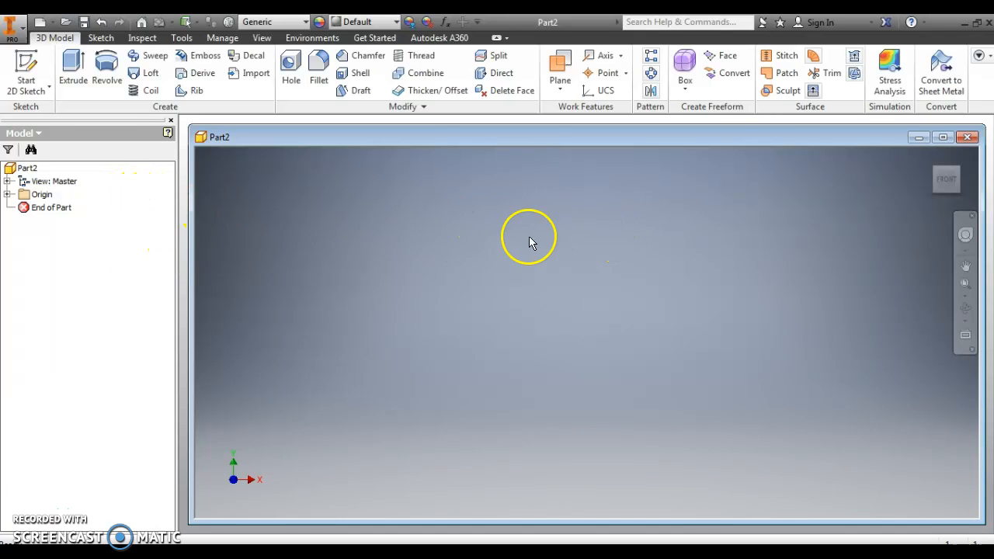
- Create a new 2D sketch on the XY plane
{"action": "left_click", "coordinate": [26, 86]}
{"action": "left_click", "coordinate": [56, 119]}
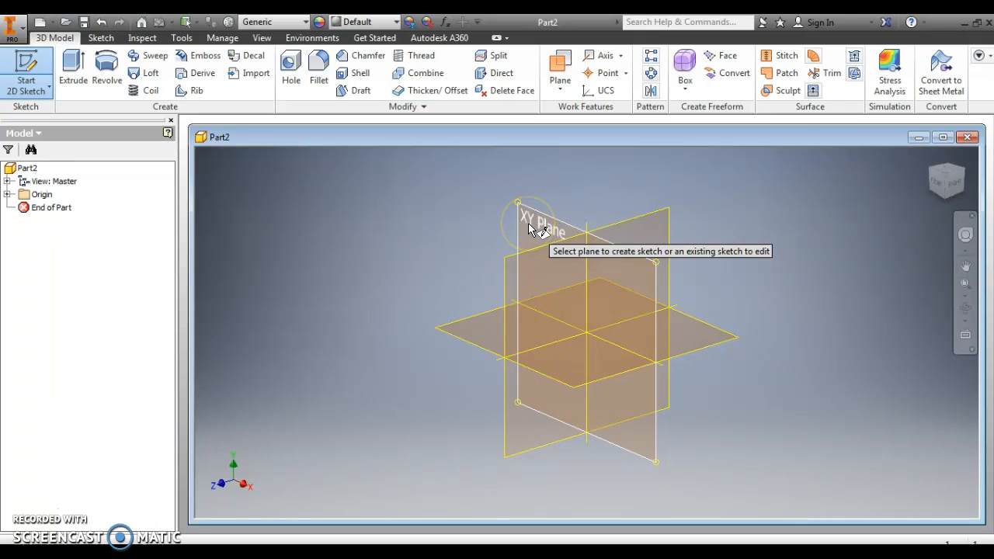
{"action": "left_click", "coordinate": [528, 222]}
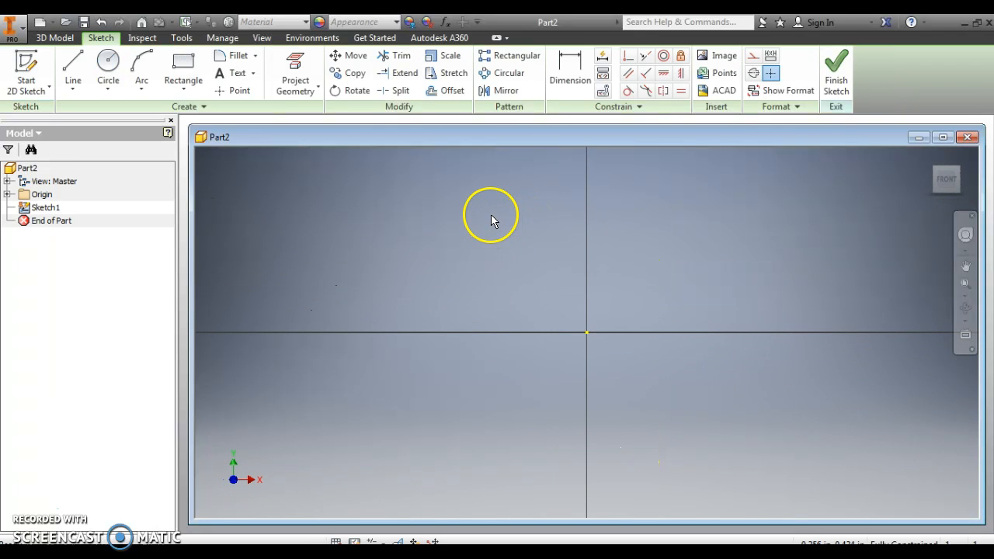
- Sketch the profile's upper right edge as a horizontal line about 0.503 in long, ending in a square raised tab about 0.134 in high
{"action": "left_click", "coordinate": [71, 66]}
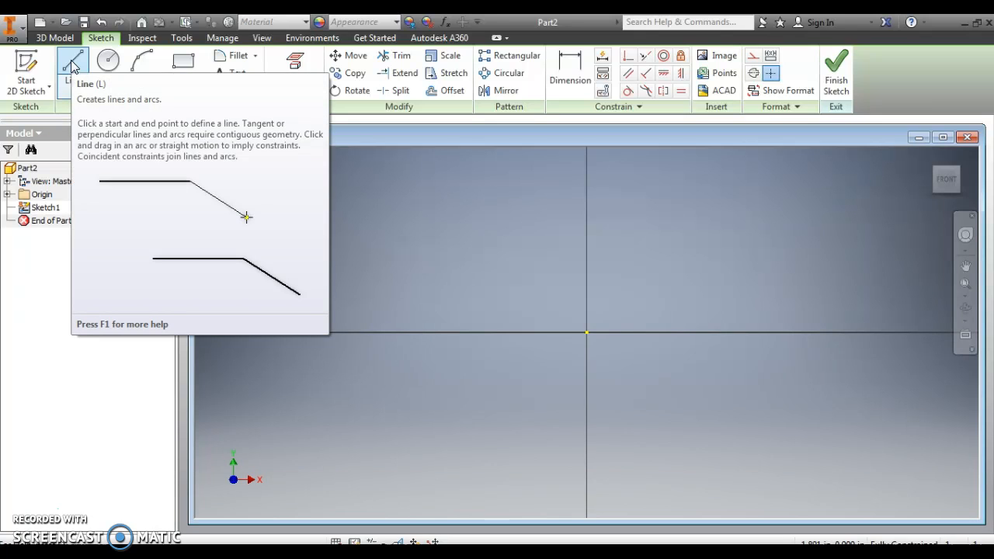
{"action": "left_click", "coordinate": [336, 220]}
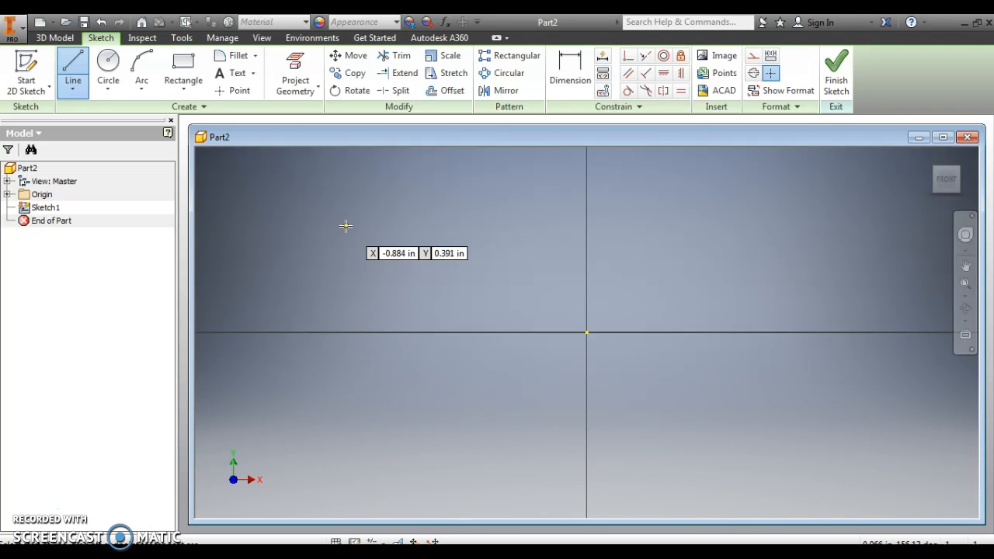
{"action": "left_click", "coordinate": [346, 205]}
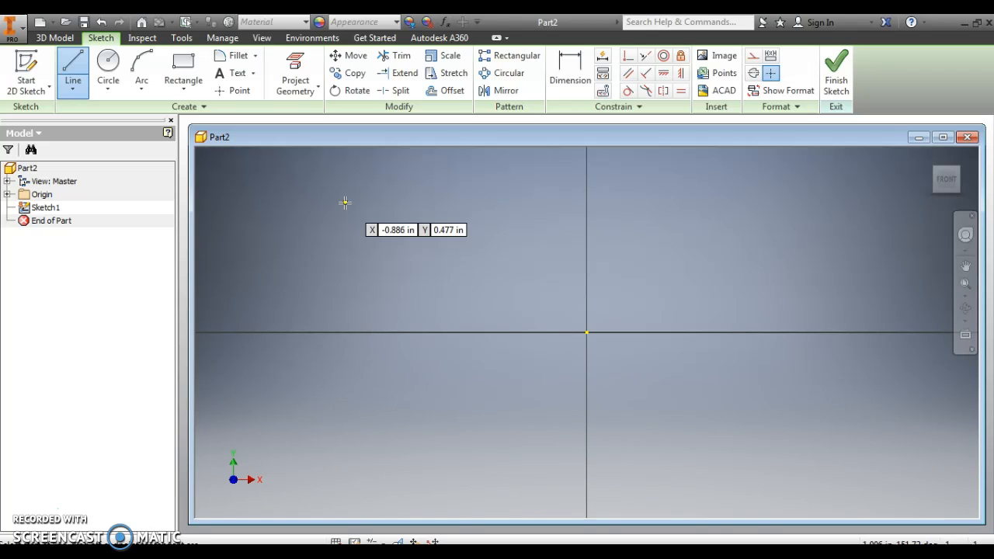
{"action": "left_click", "coordinate": [791, 231]}
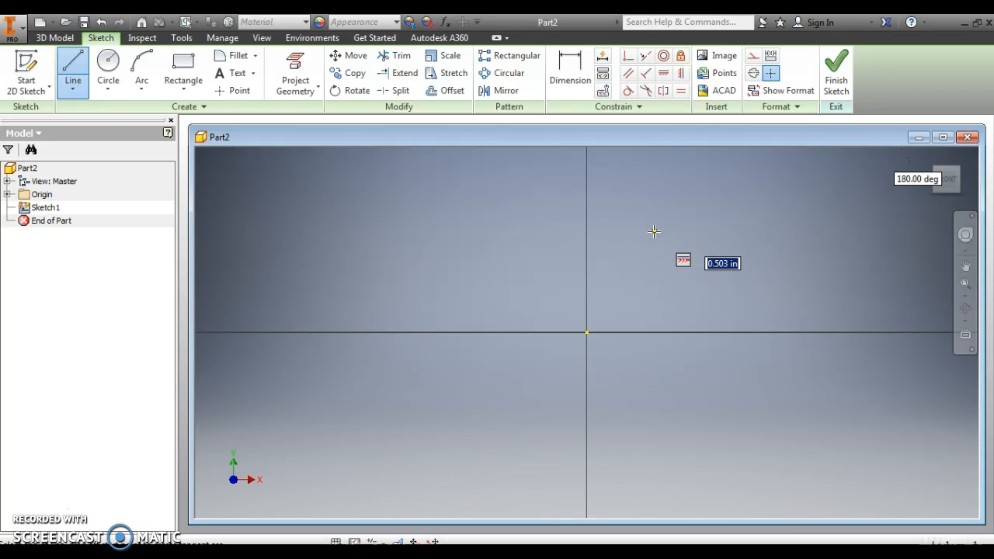
{"action": "left_click", "coordinate": [654, 231]}
{"action": "left_click", "coordinate": [654, 193]}
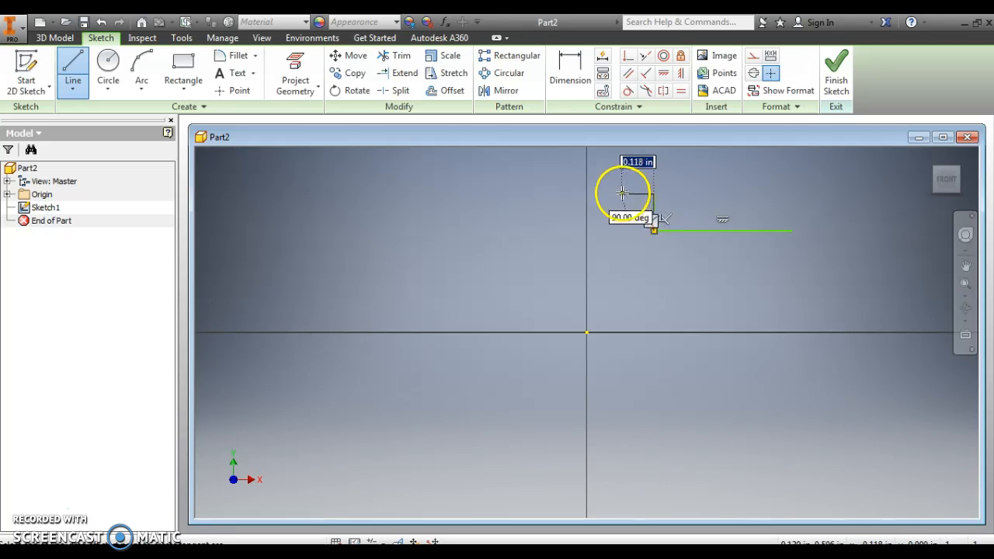
{"action": "left_click", "coordinate": [619, 193]}
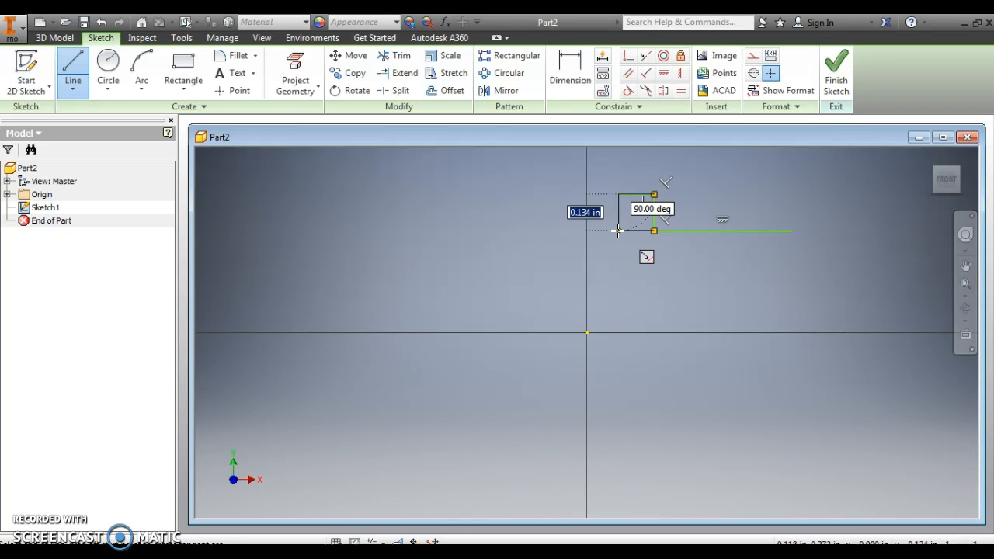
{"action": "left_click", "coordinate": [619, 231]}
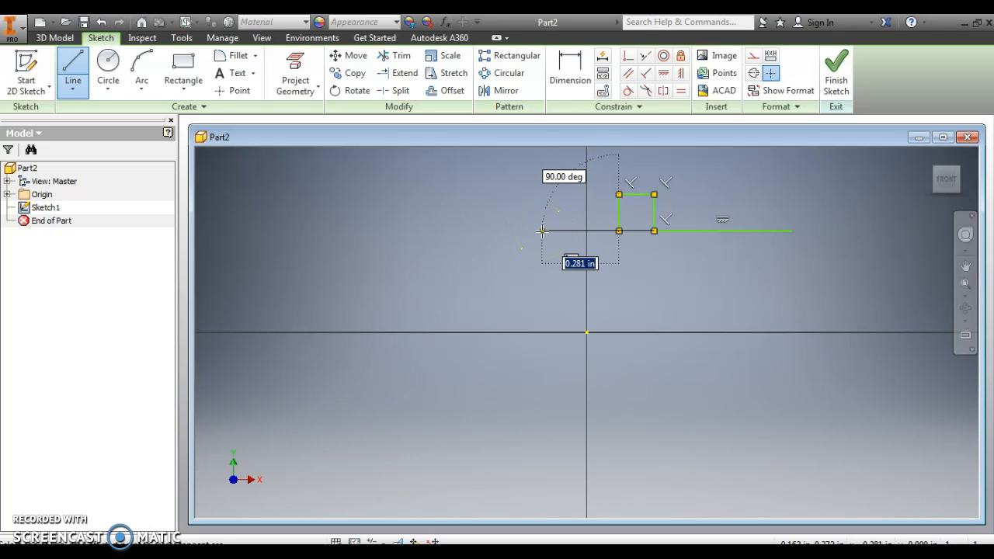
{"action": "key", "text": "Escape"}
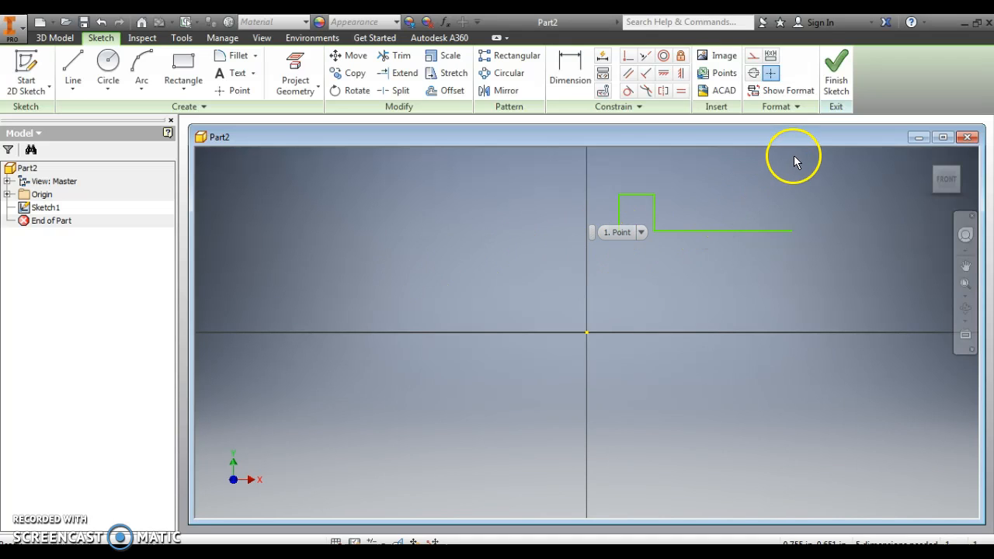
- Continue the profile from its right end with a step down, a lower edge about 0.428 in long and a downward tab about 0.083 by 0.121 in
{"action": "left_click", "coordinate": [73, 68]}
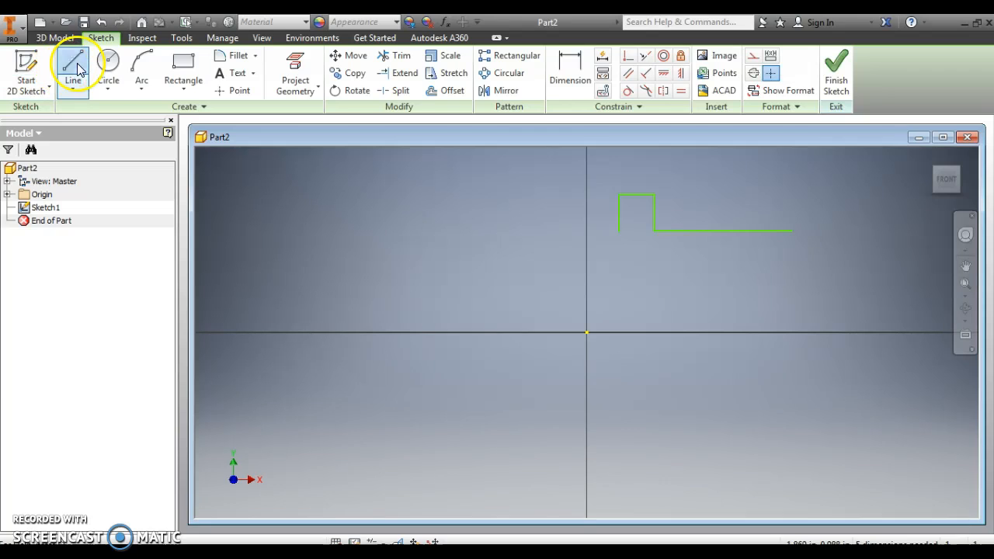
{"action": "left_click", "coordinate": [791, 230]}
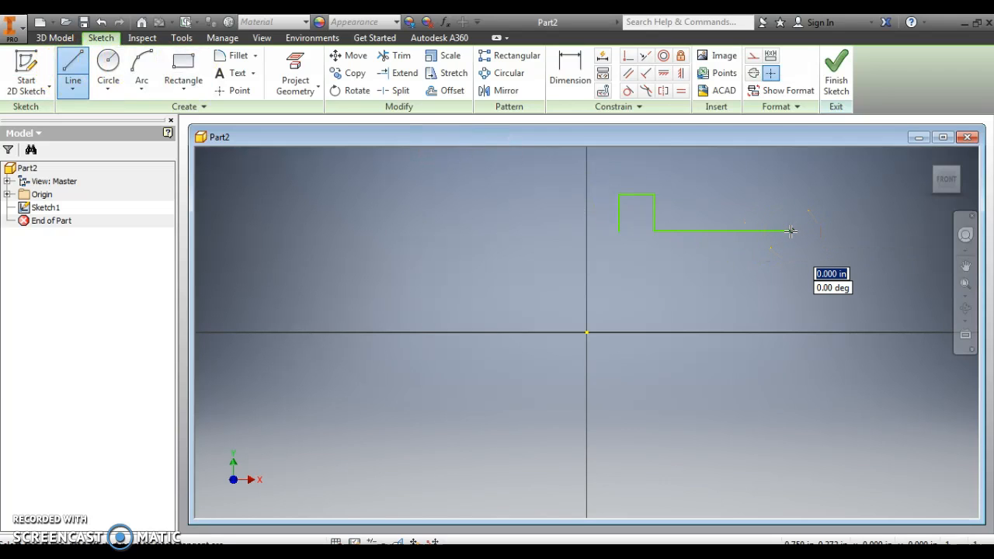
{"action": "left_click", "coordinate": [790, 251]}
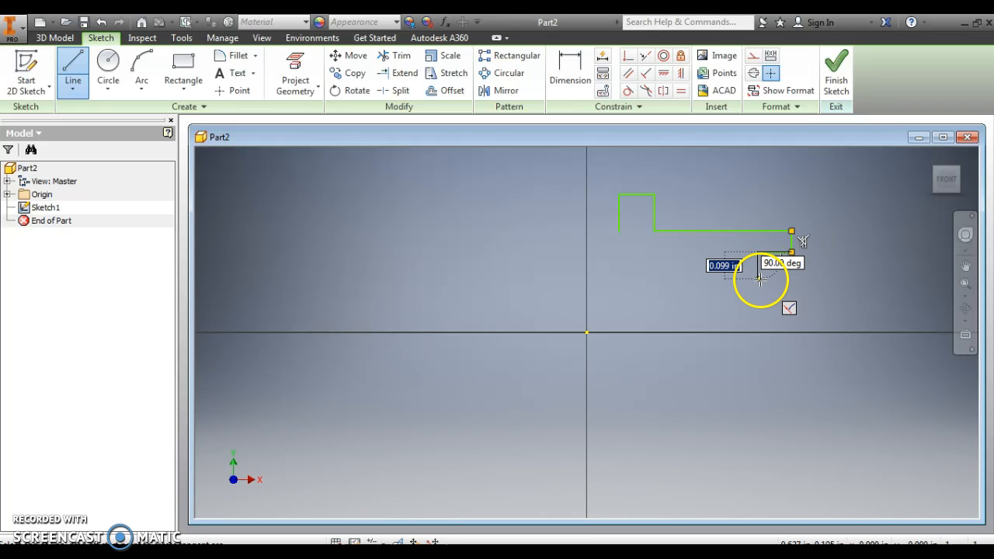
{"action": "left_click", "coordinate": [758, 253]}
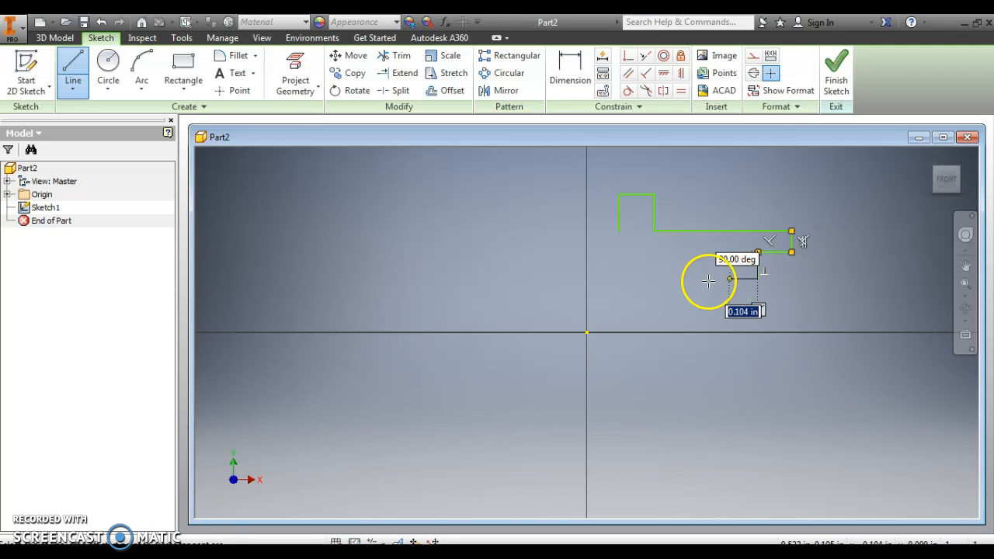
{"action": "left_click", "coordinate": [706, 280]}
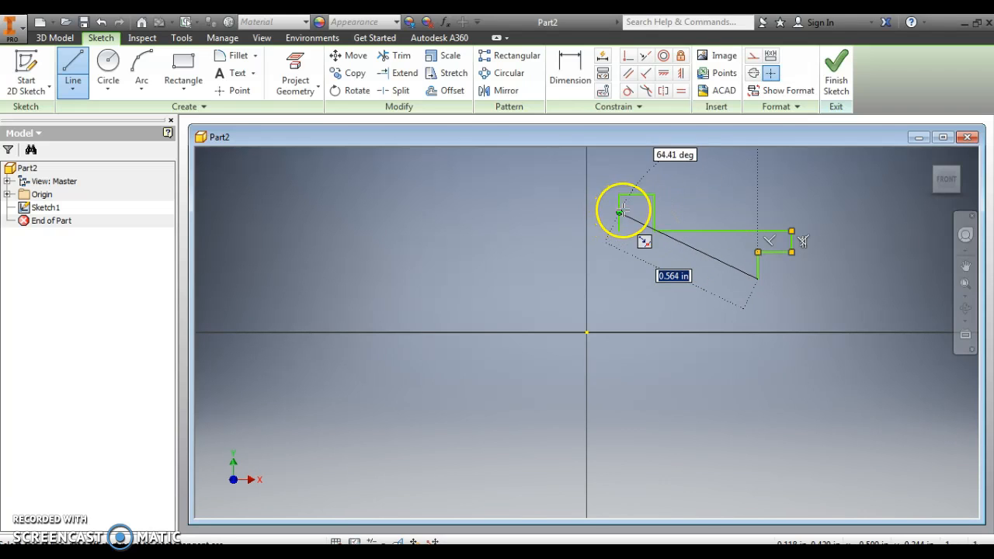
{"action": "left_click", "coordinate": [641, 280]}
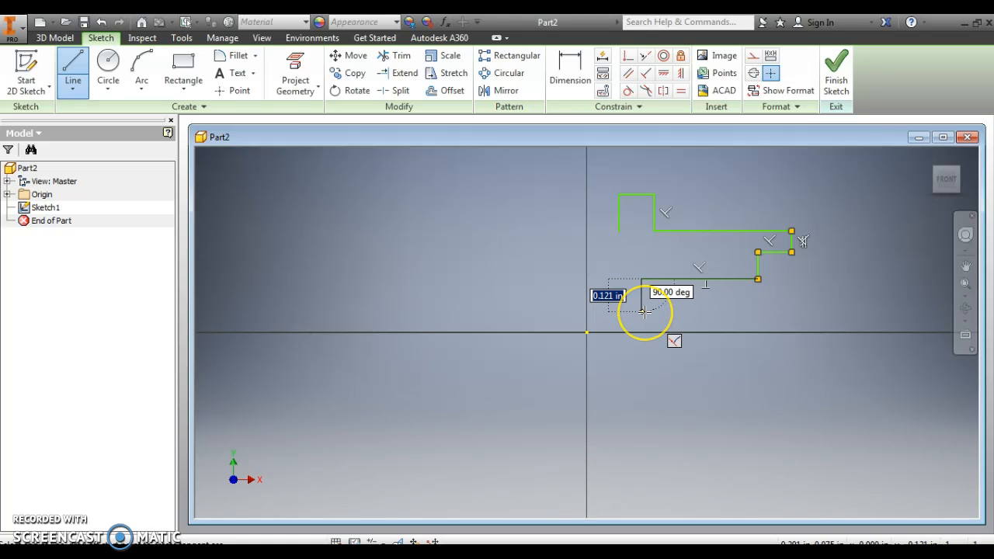
{"action": "left_click", "coordinate": [641, 309]}
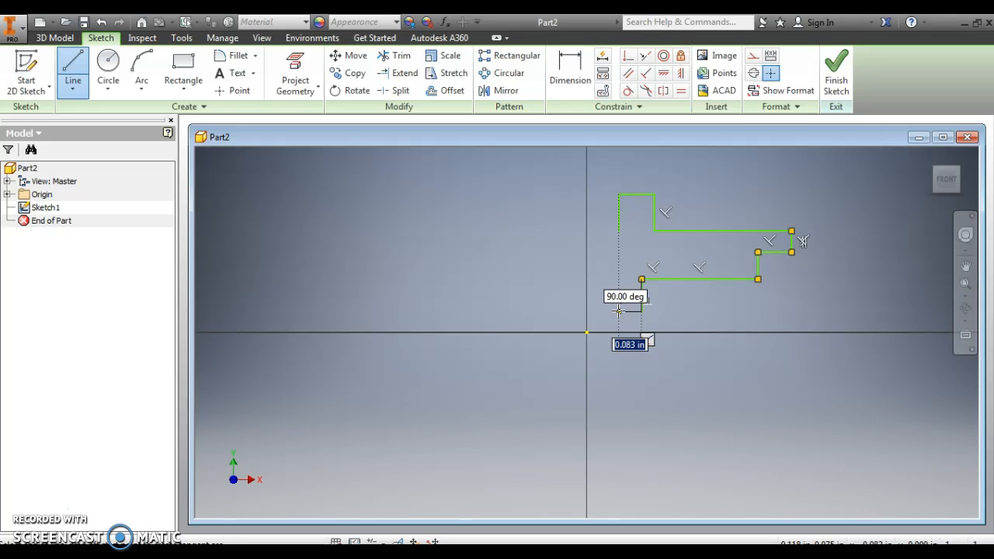
{"action": "left_click", "coordinate": [618, 310]}
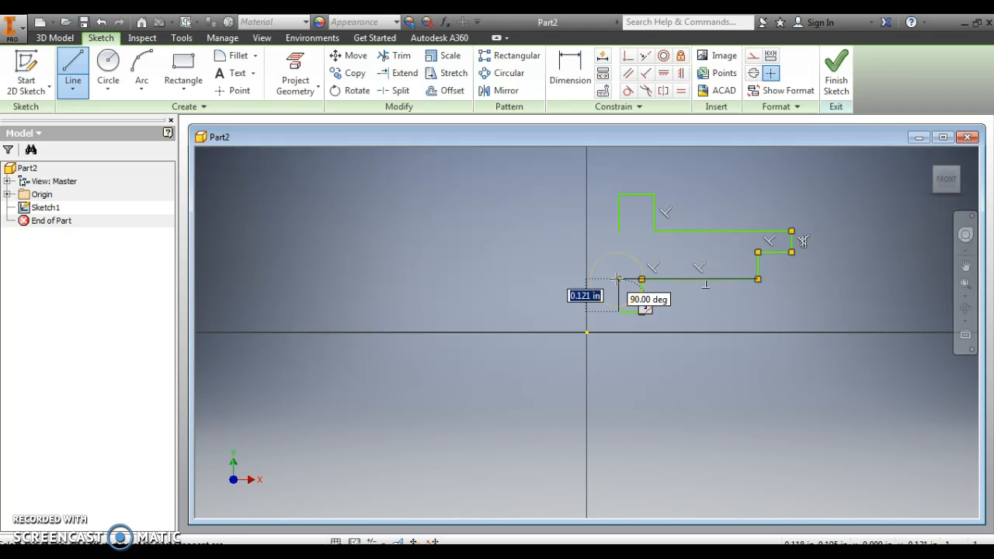
{"action": "left_click", "coordinate": [616, 278]}
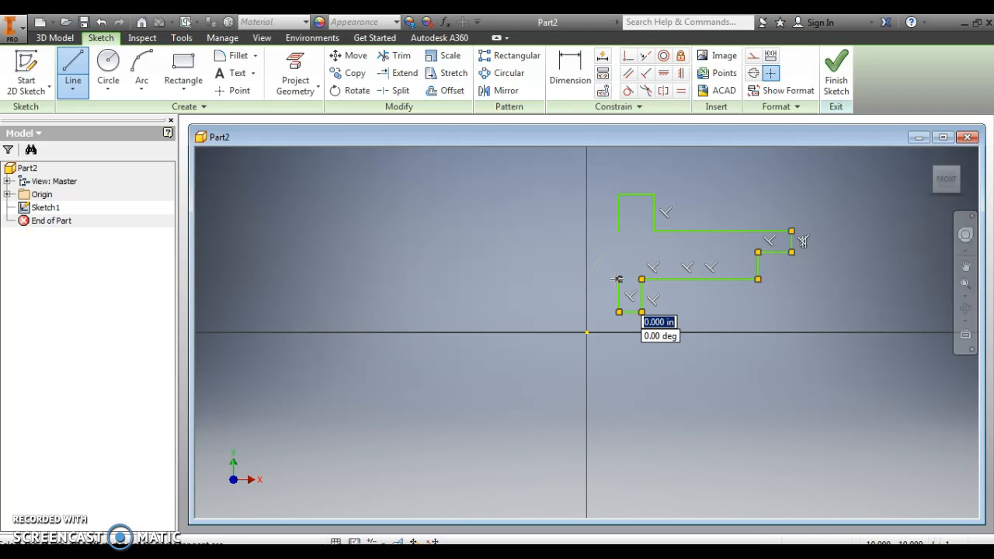
- Extend the lower edge about 0.378 in left, draw the stepped left end about 0.145 in high, and close the profile with a sloped line
{"action": "left_click", "coordinate": [515, 278]}
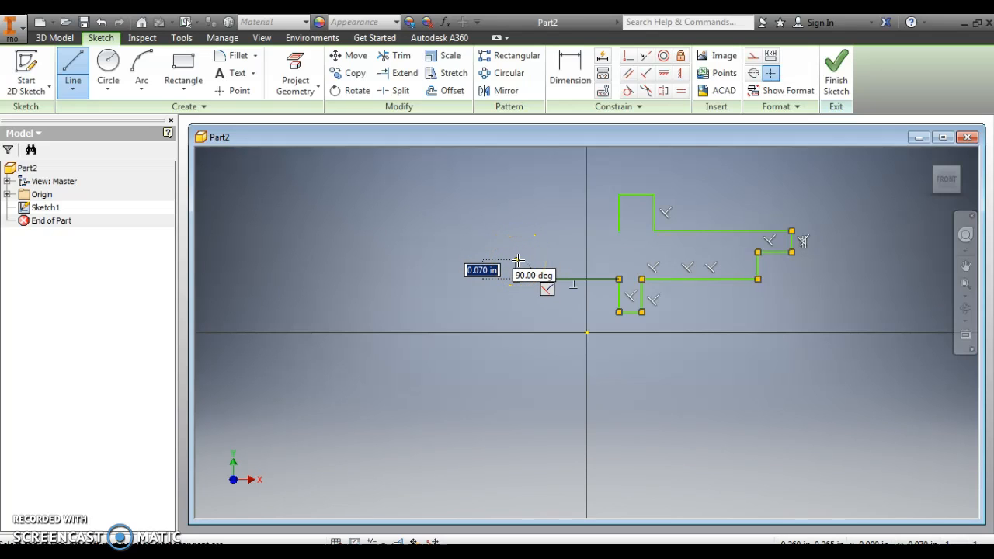
{"action": "left_click", "coordinate": [516, 261]}
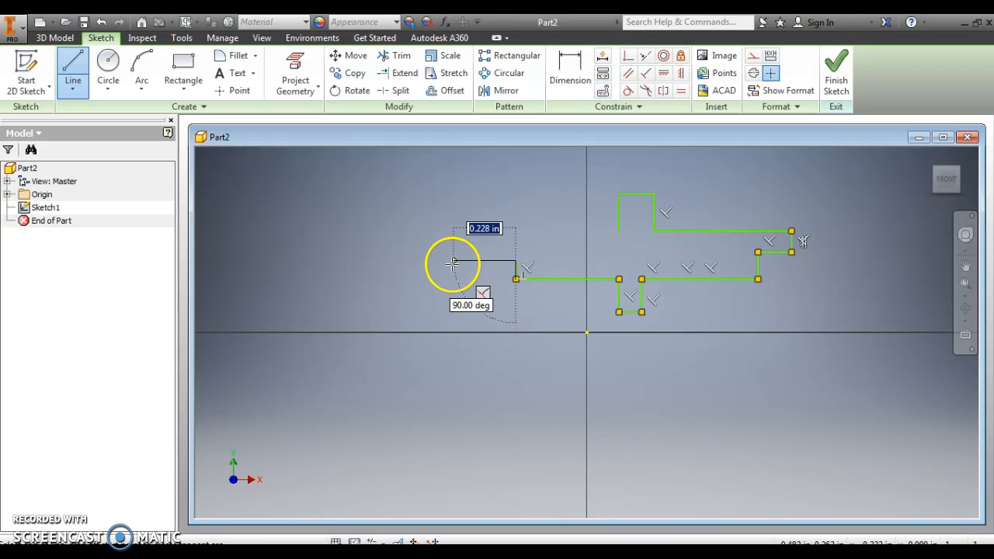
{"action": "left_click", "coordinate": [411, 261]}
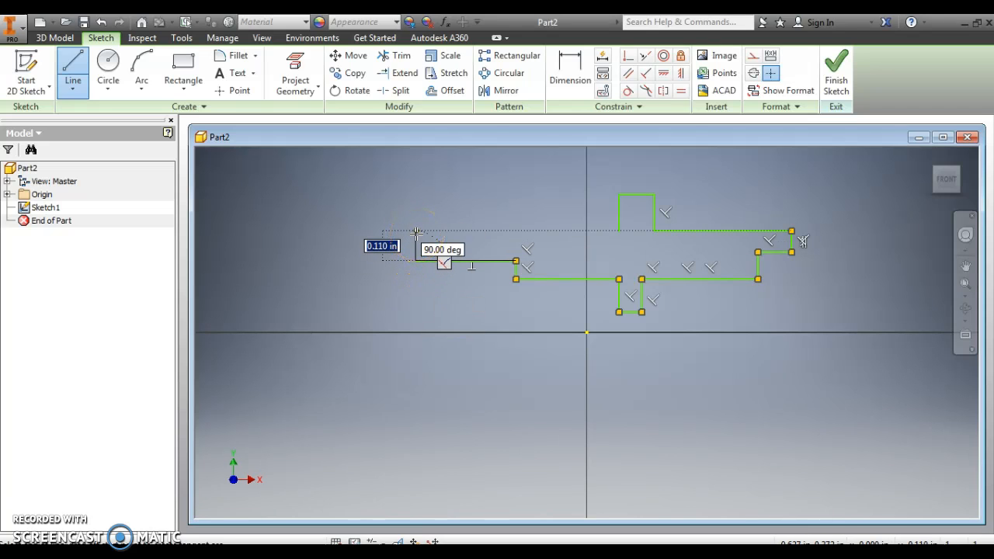
{"action": "left_click", "coordinate": [418, 222]}
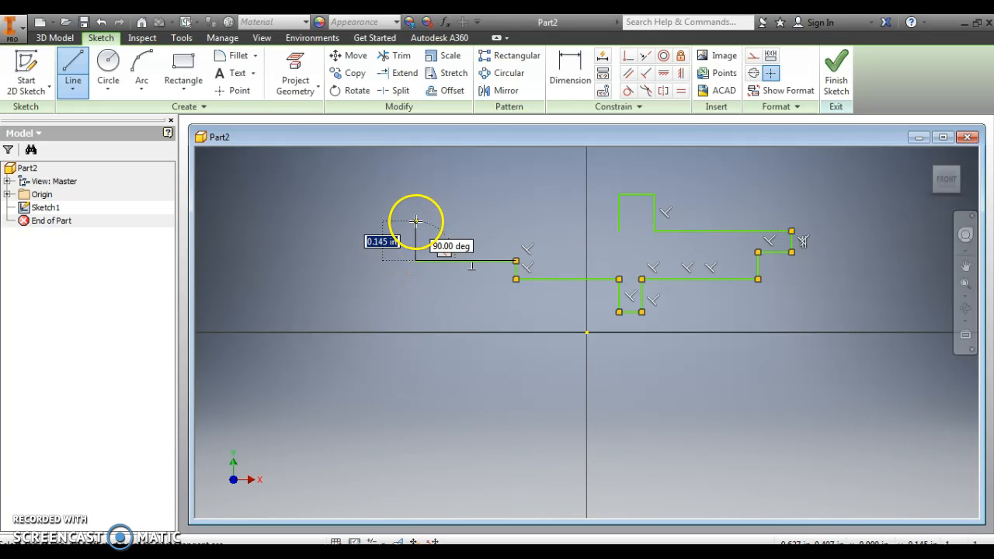
{"action": "left_click", "coordinate": [449, 221]}
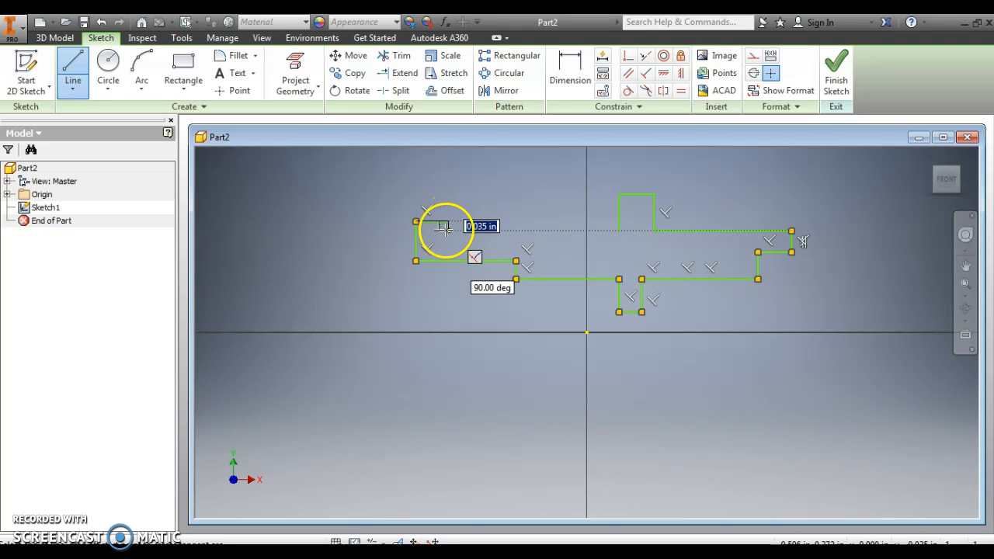
{"action": "left_click", "coordinate": [447, 241]}
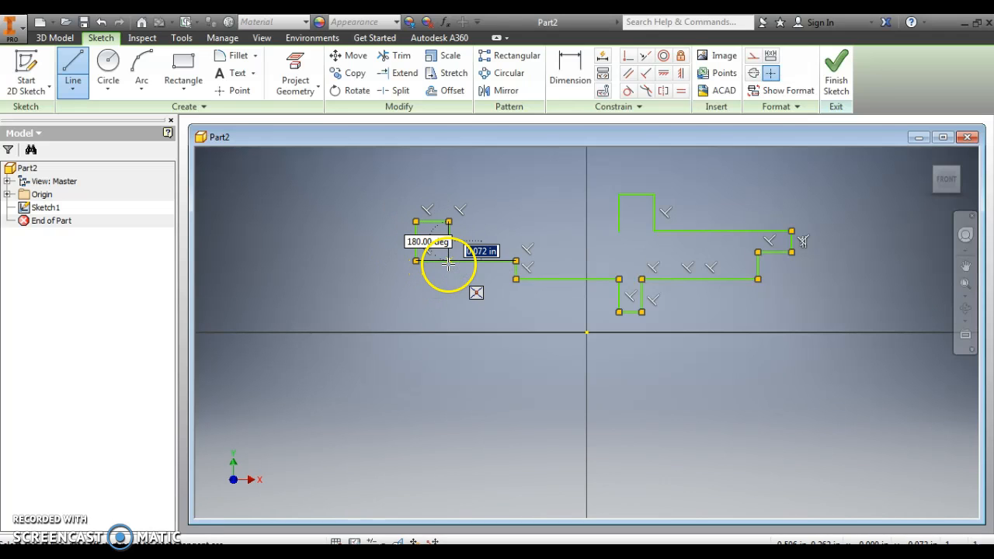
{"action": "left_click", "coordinate": [618, 231]}
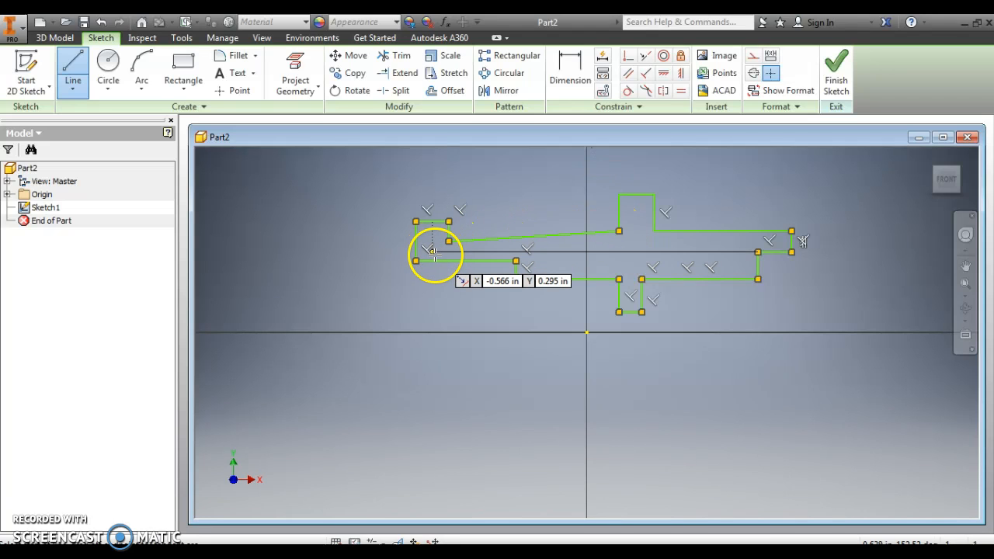
{"action": "key", "text": "Escape"}
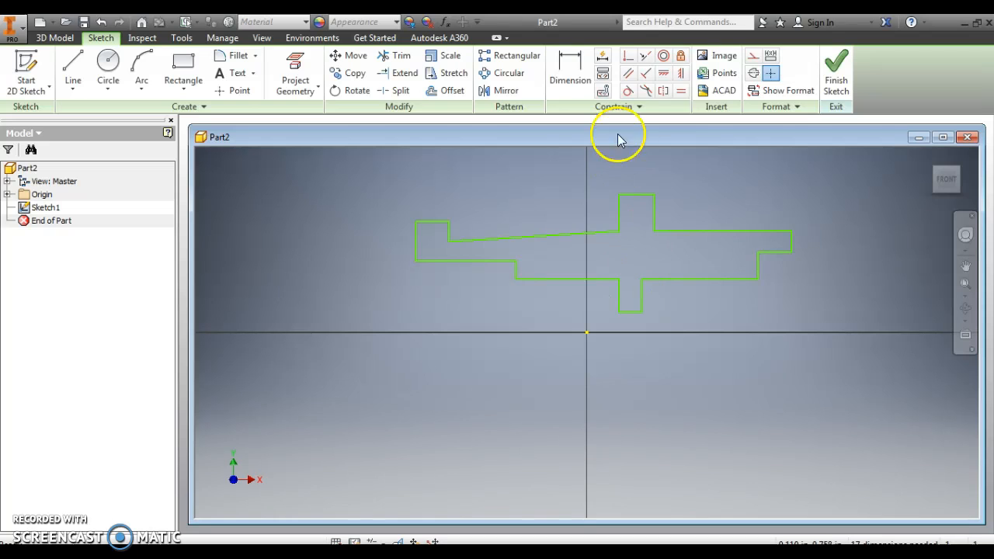
- Draw a horizontal construction line about 1.845 in long along the downward tab's lower edge, extending past both profile ends, then switch construction mode off
{"action": "left_click", "coordinate": [752, 59]}
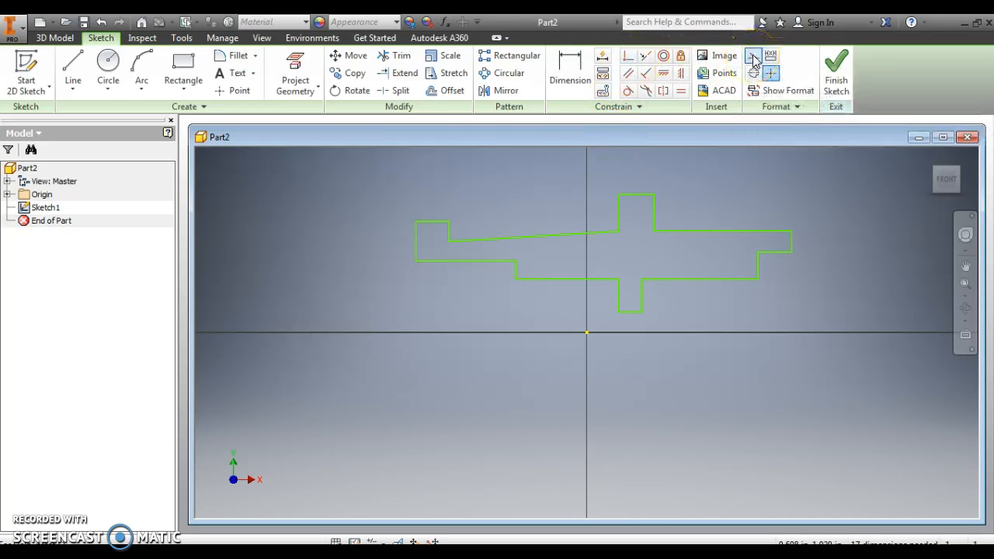
{"action": "left_click", "coordinate": [73, 66]}
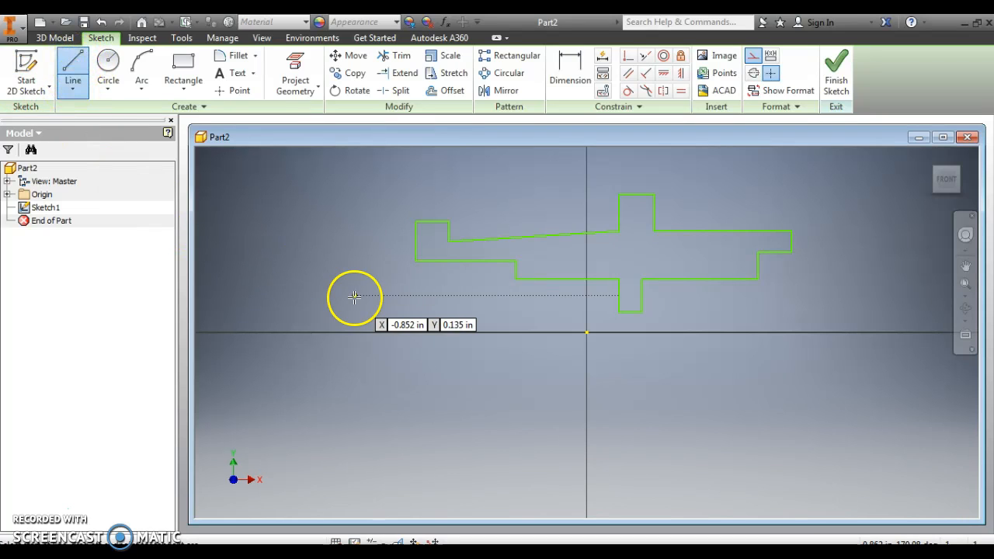
{"action": "mouse_move", "coordinate": [360, 311]}
{"action": "left_mouse_down"}
{"action": "mouse_move", "coordinate": [815, 304]}
{"action": "mouse_move", "coordinate": [862, 314]}
{"action": "left_mouse_up"}
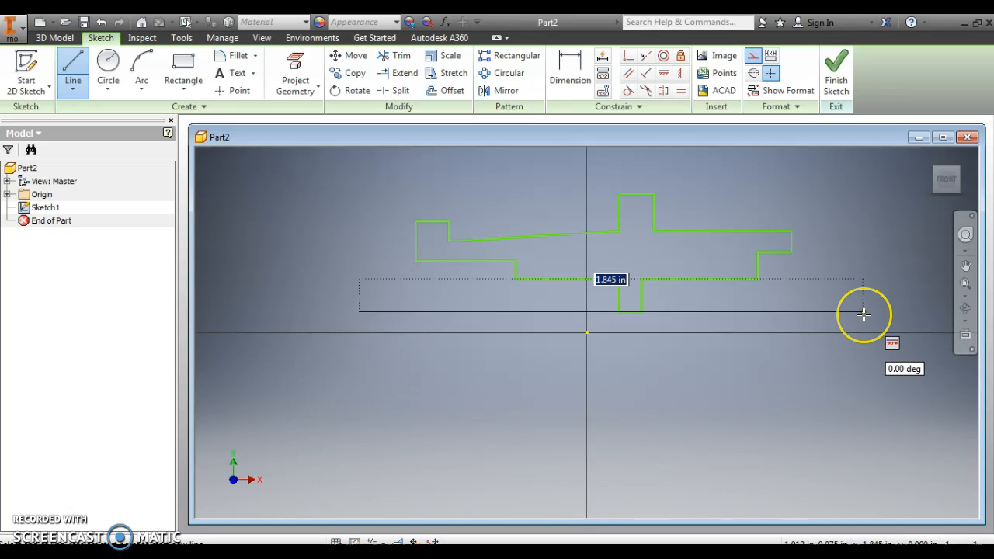
{"action": "left_click", "coordinate": [863, 313]}
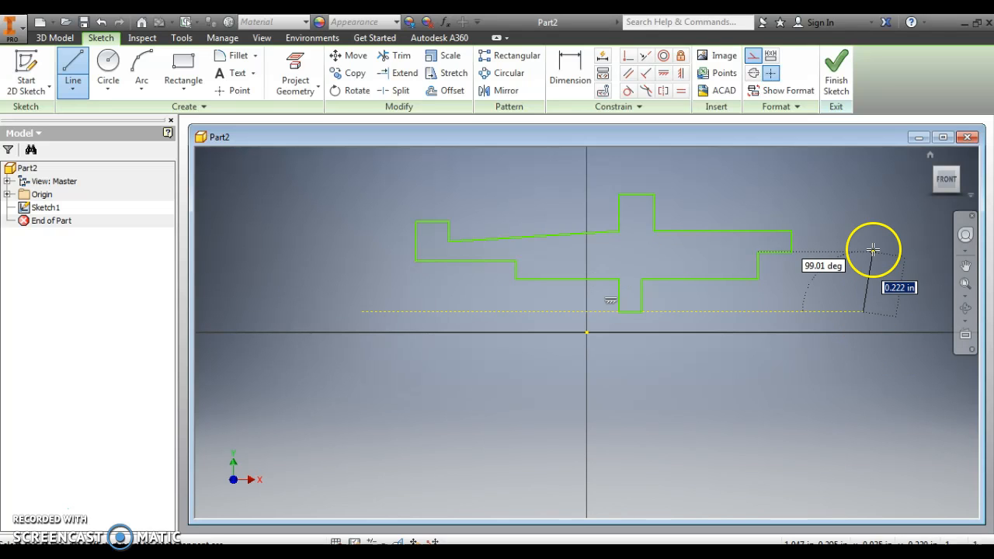
{"action": "key", "text": "Escape"}
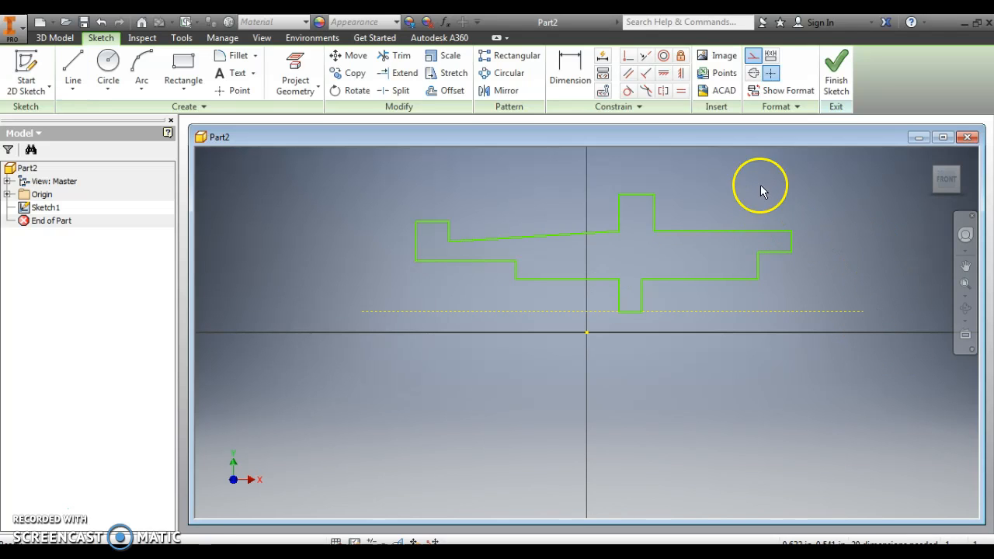
{"action": "left_click", "coordinate": [752, 55]}
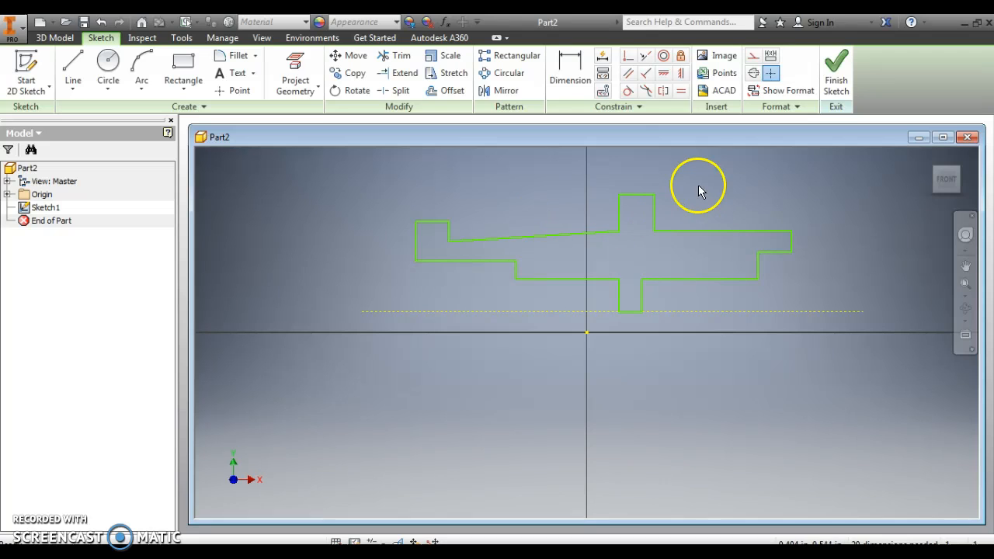
- Dimension the distance from the profile's lower right edge to the construction line as .19/2 in
{"action": "left_click", "coordinate": [569, 63]}
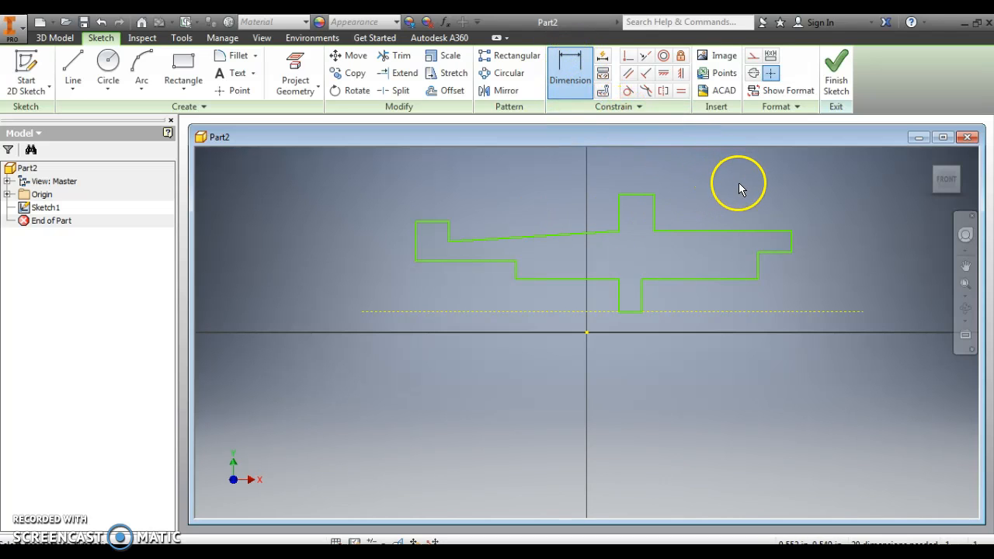
{"action": "left_click", "coordinate": [748, 281]}
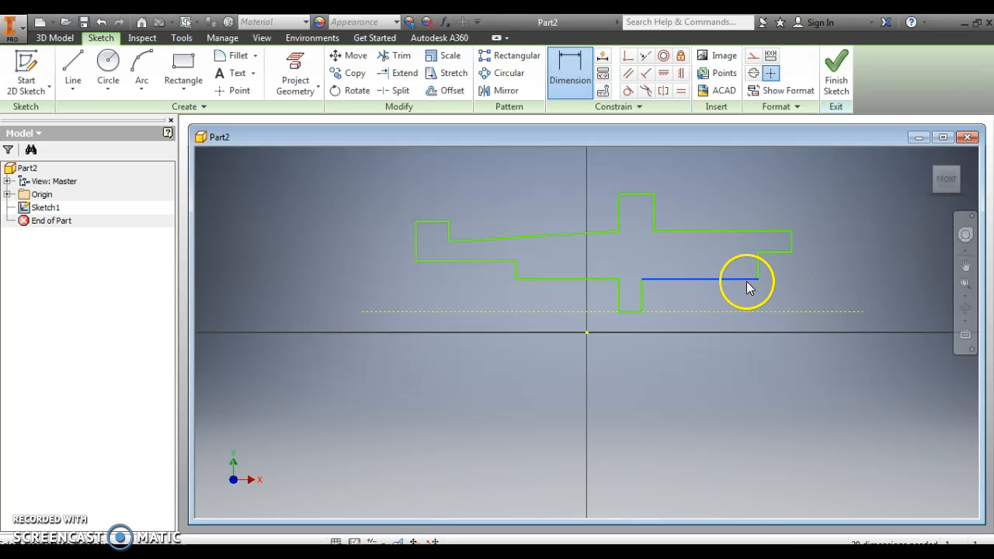
{"action": "left_click", "coordinate": [749, 312]}
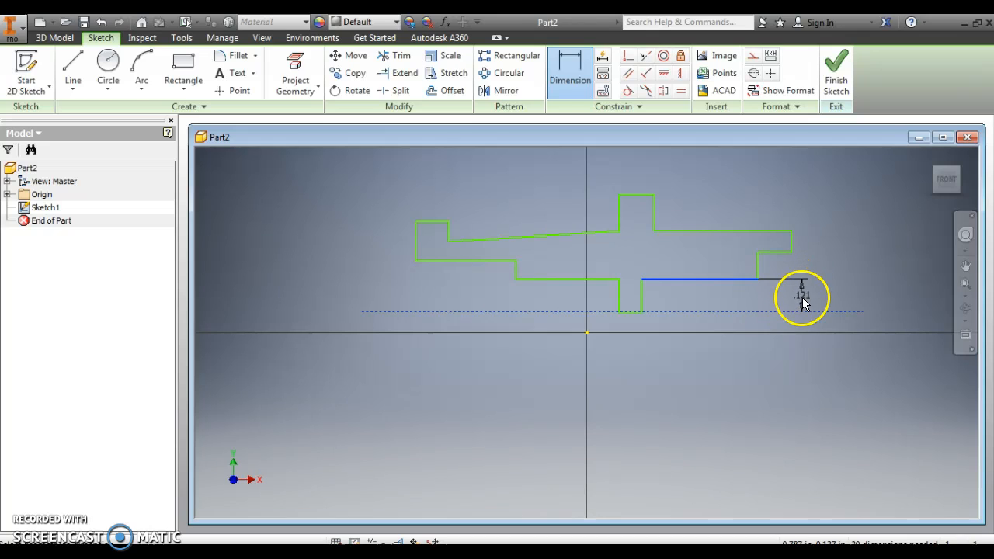
{"action": "left_click", "coordinate": [794, 361]}
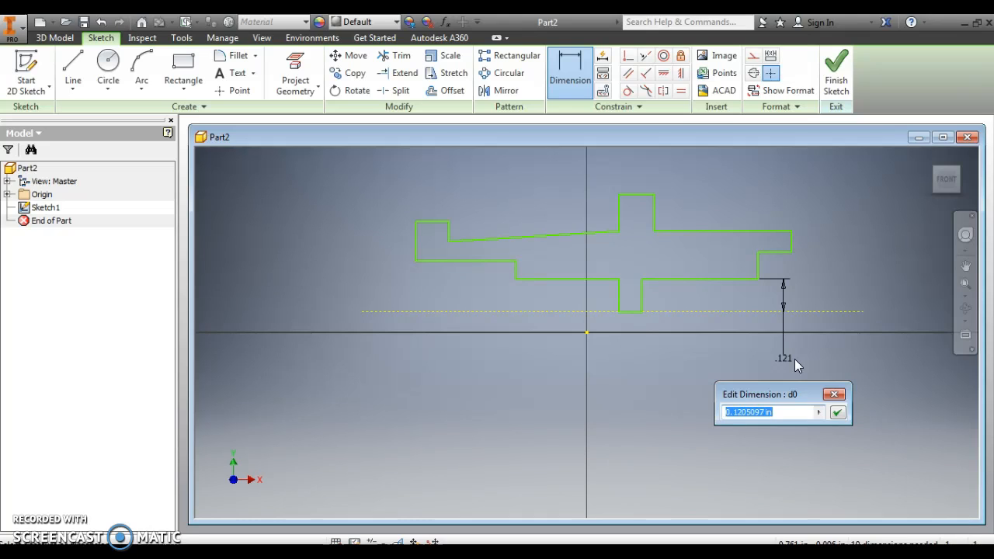
{"action": "type", "text": ".19/2"}
{"action": "key", "text": "Return"}
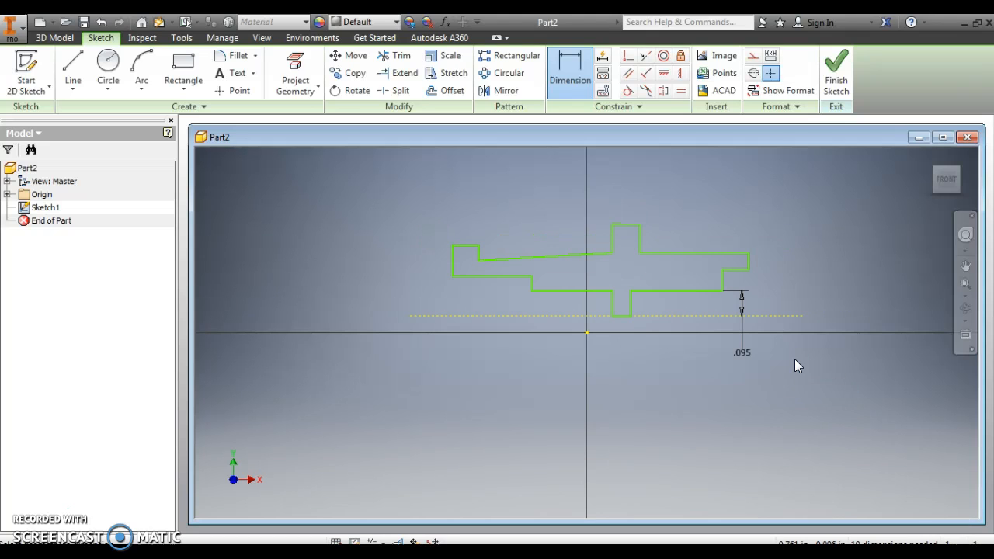
- Dimension the distance from the underside of the right end's step to the construction line as .25 in
{"action": "left_click", "coordinate": [744, 271]}
{"action": "left_click", "coordinate": [786, 315]}
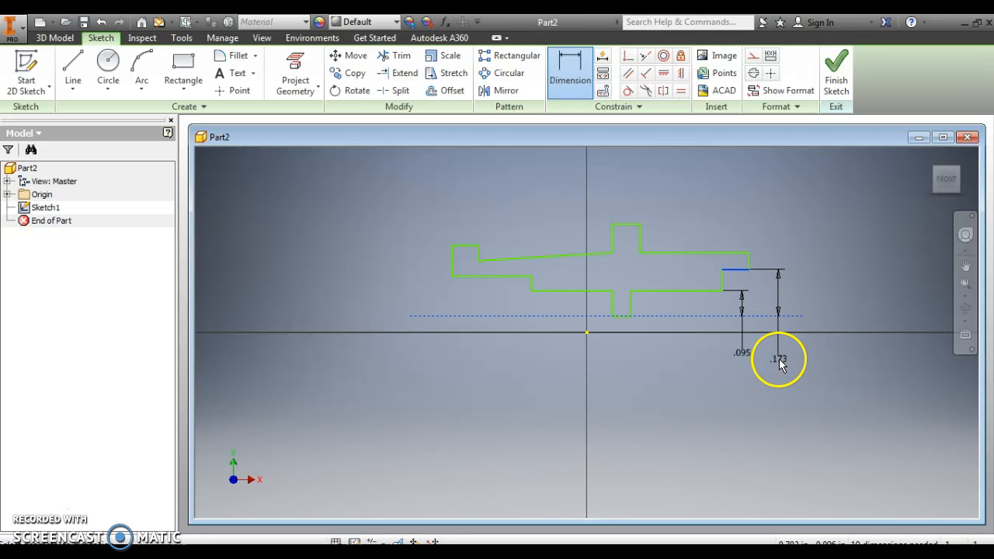
{"action": "left_click", "coordinate": [778, 359]}
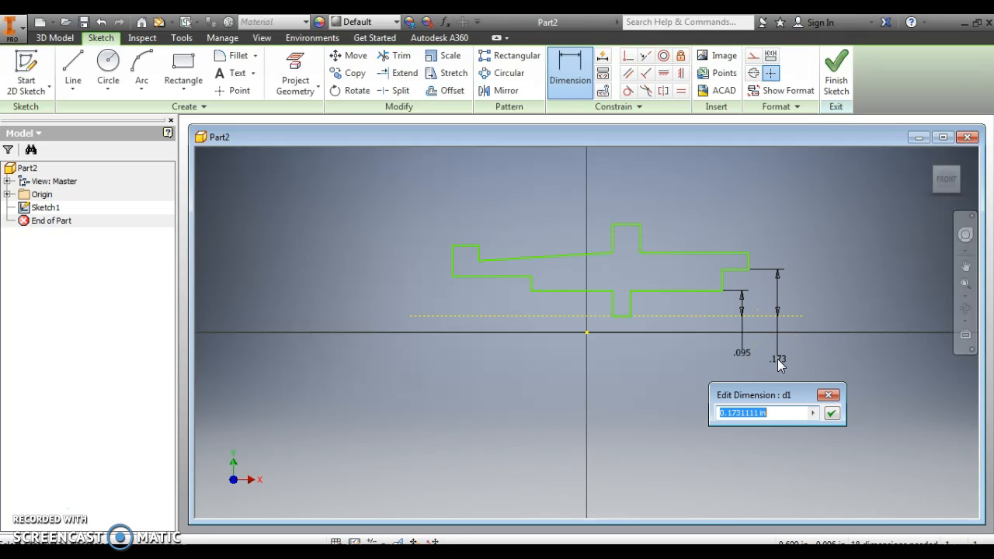
{"action": "type", "text": ".25"}
{"action": "key", "text": "Return"}
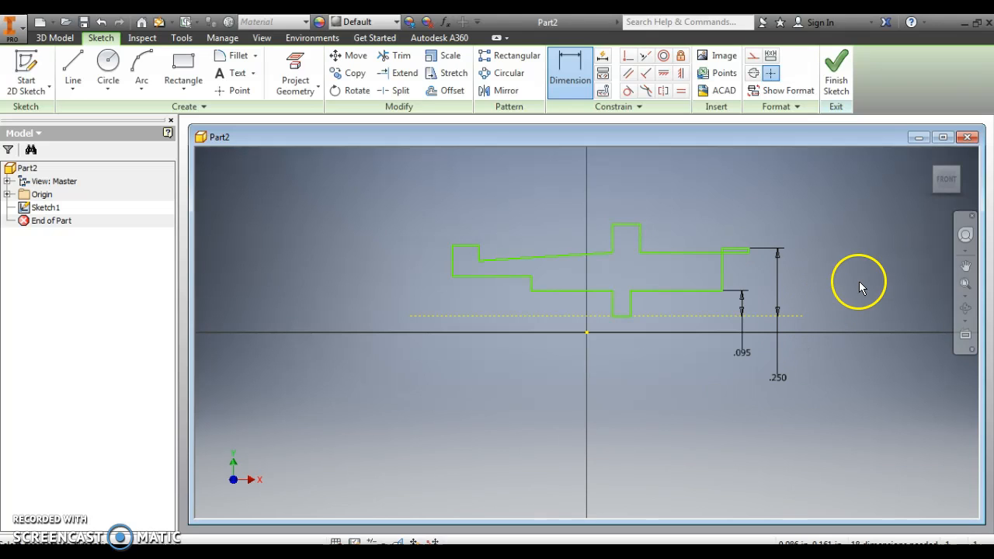
- Dimension the distance from the profile's upper right edge to the construction line as .29/2 in
{"action": "left_click", "coordinate": [734, 256]}
{"action": "left_click", "coordinate": [767, 319]}
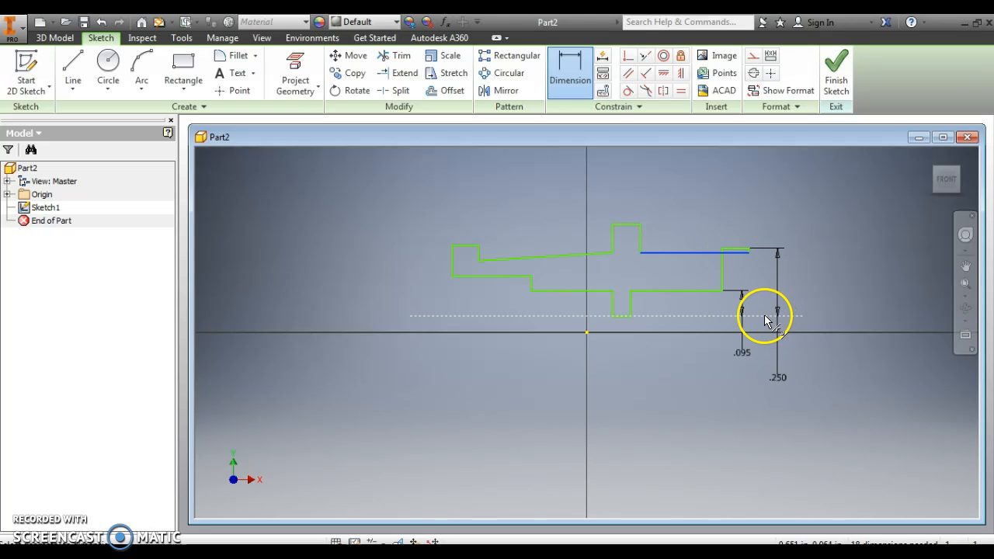
{"action": "left_click", "coordinate": [836, 301]}
{"action": "left_click_drag", "start_coordinate": [834, 300], "coordinate": [826, 365]}
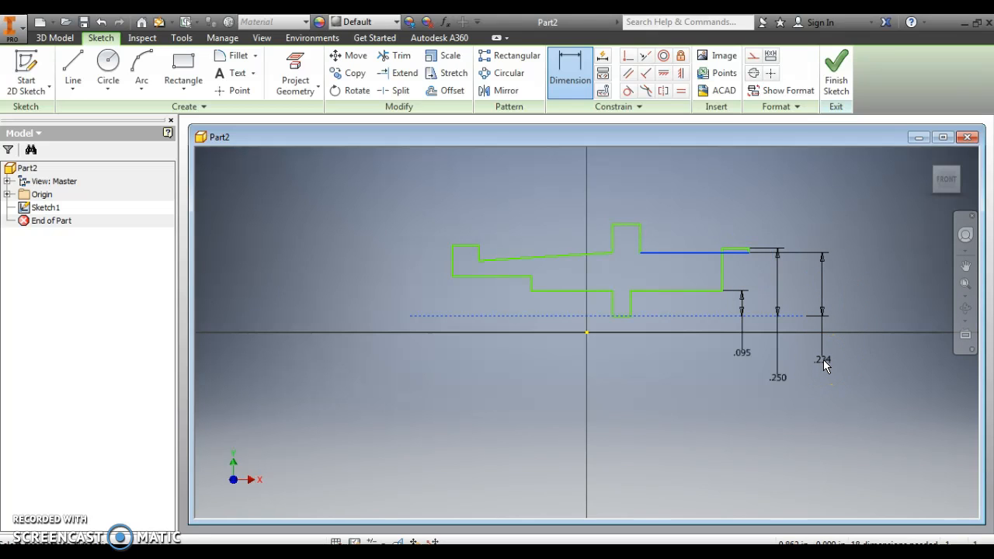
{"action": "left_click", "coordinate": [823, 360]}
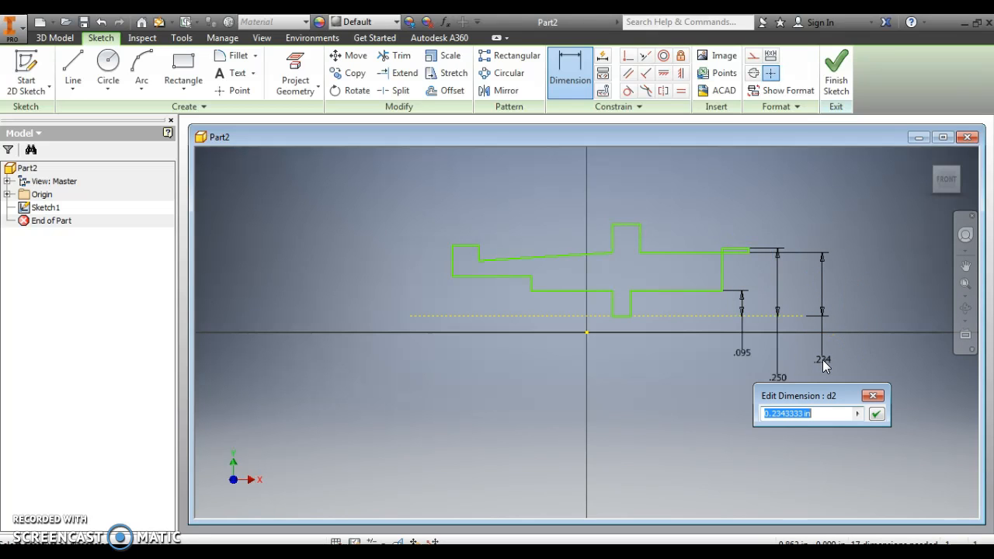
{"action": "type", "text": ".29/2"}
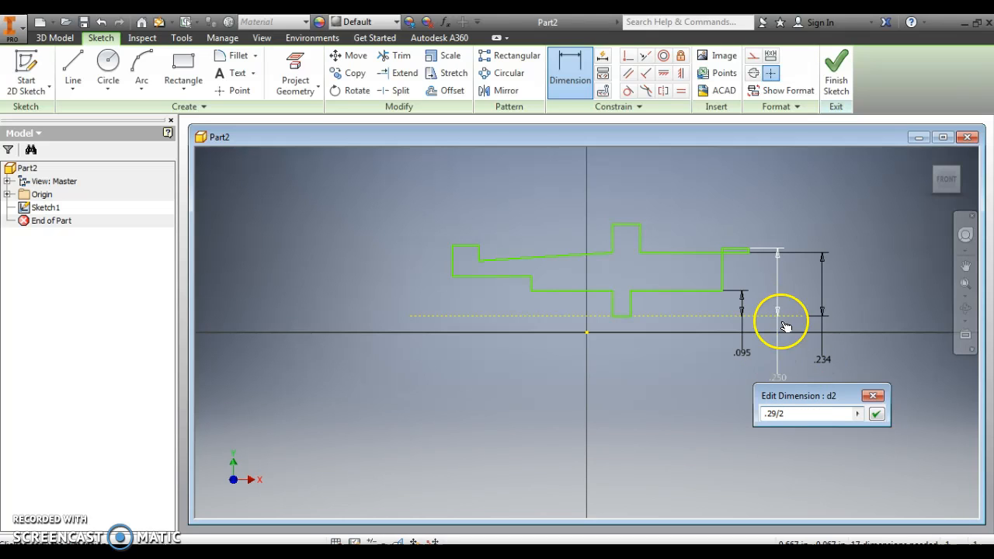
{"action": "left_click", "coordinate": [876, 416]}
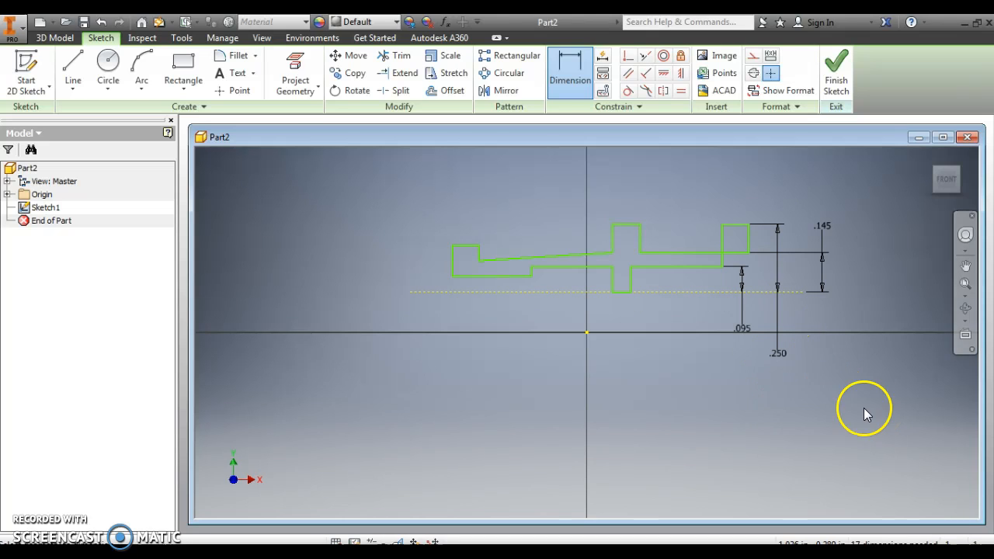
- Change the dimension between the right end step's underside and the construction line to 0.25/2 in
{"action": "double_click", "coordinate": [776, 354]}
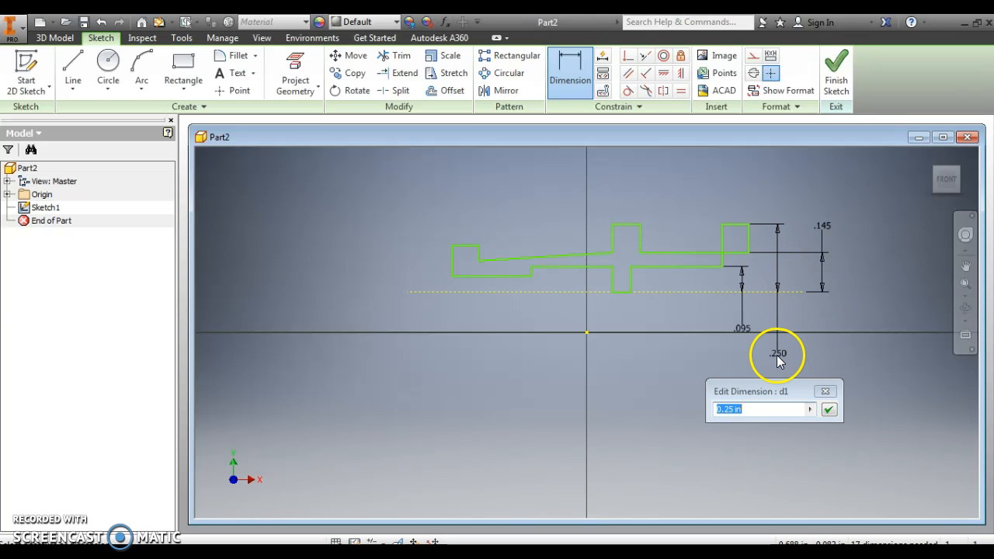
{"action": "left_click", "coordinate": [752, 409]}
{"action": "key", "text": "BackSpace"}
{"action": "key", "text": "BackSpace"}
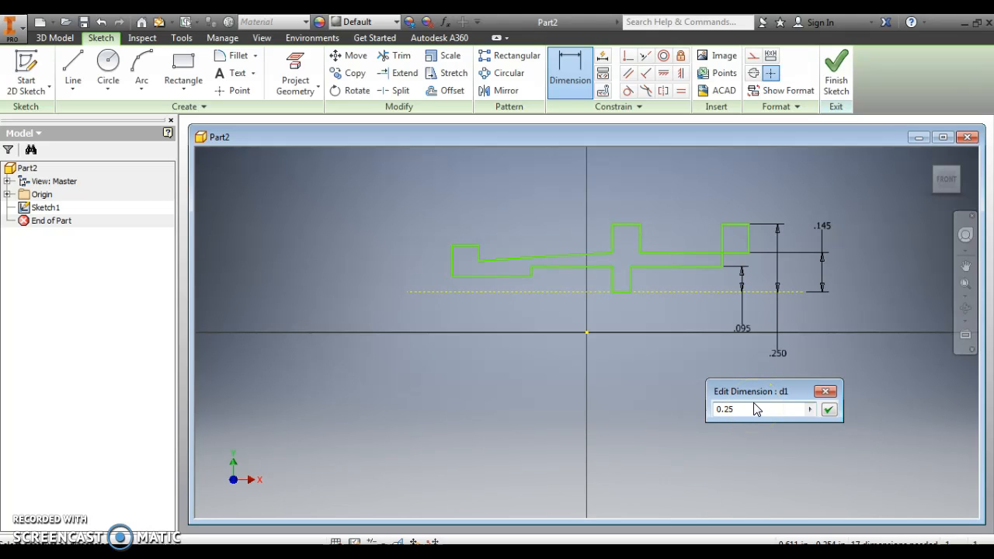
{"action": "type", "text": "/2"}
{"action": "key", "text": "Return"}
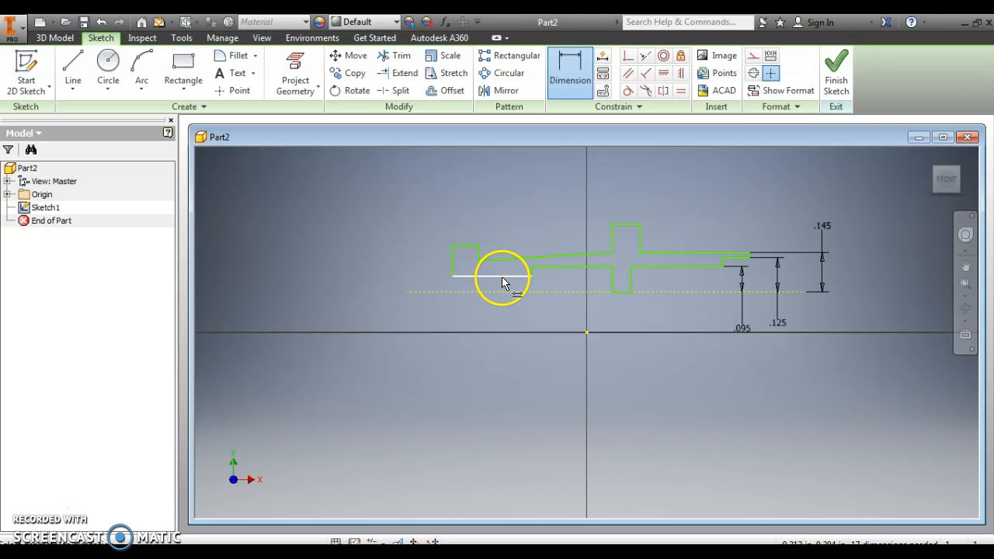
- Try to dimension the distance from the lower edge just left of the downward tab to the construction line
{"action": "left_click", "coordinate": [566, 268]}
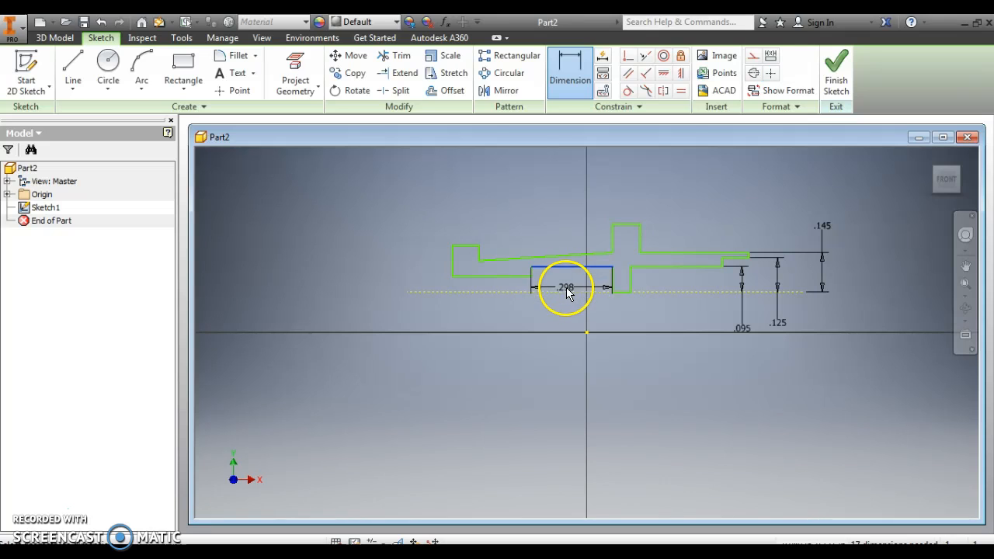
{"action": "left_click", "coordinate": [567, 293]}
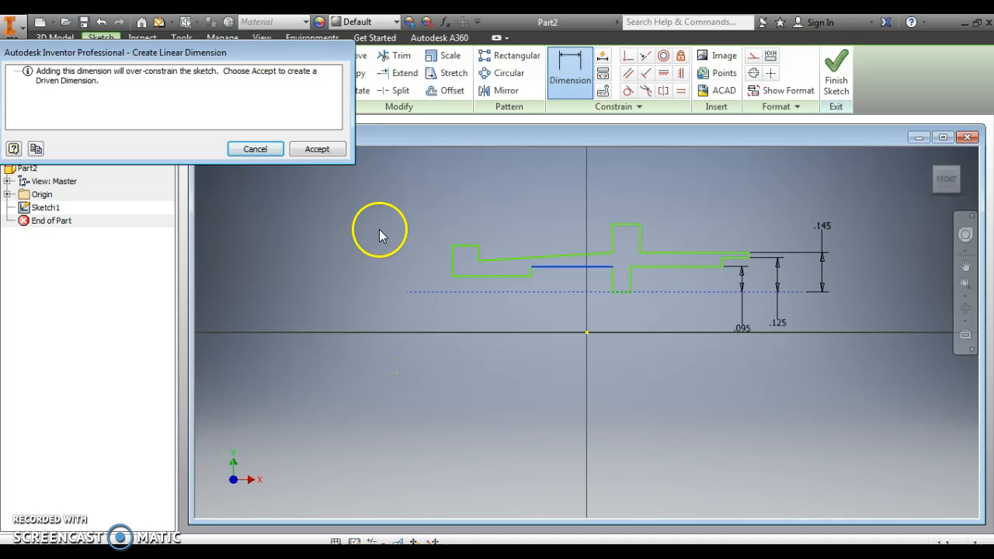
{"action": "left_click", "coordinate": [256, 150]}
{"action": "left_click", "coordinate": [257, 151]}
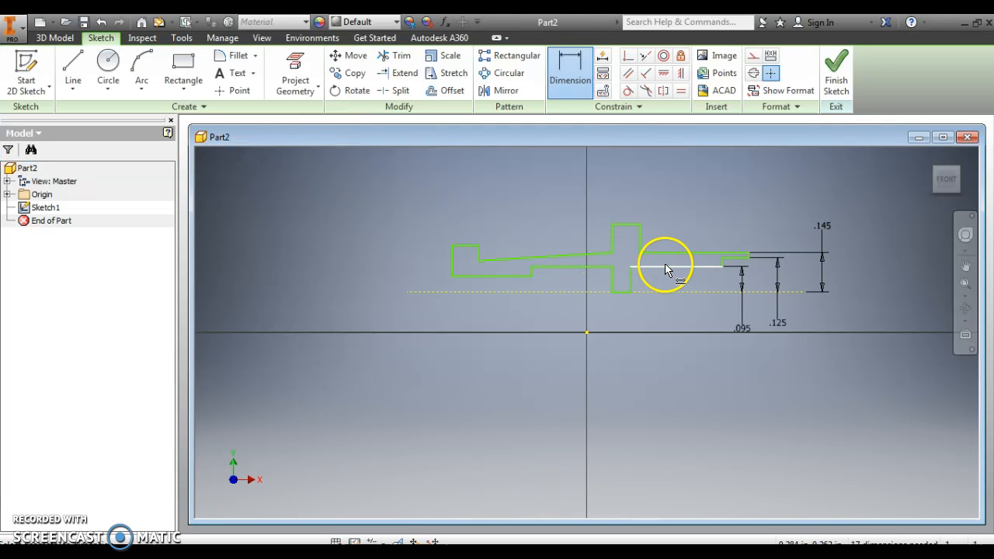
- Dimension the distance from the left end's bottom edge to the construction line as .25/2 in
{"action": "left_click", "coordinate": [503, 278]}
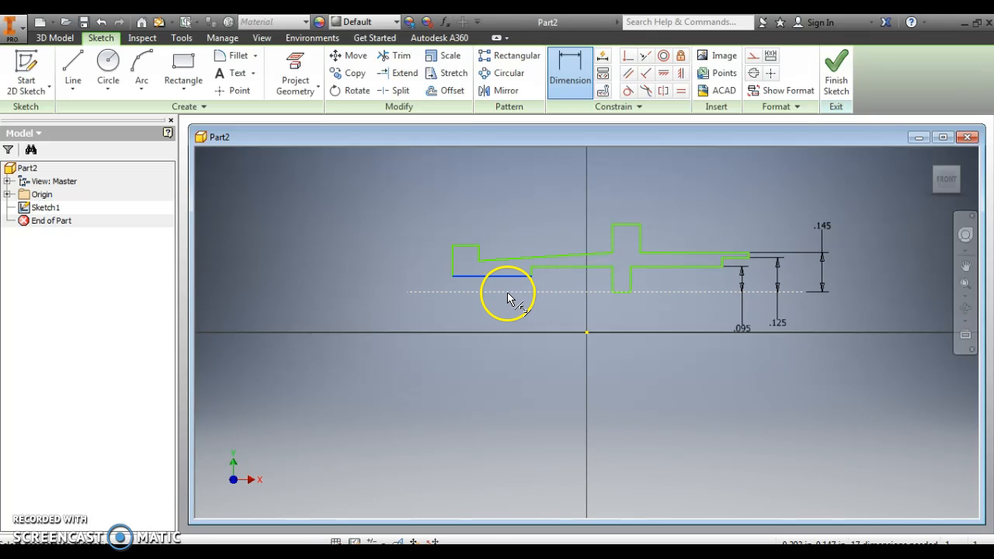
{"action": "left_click", "coordinate": [422, 293]}
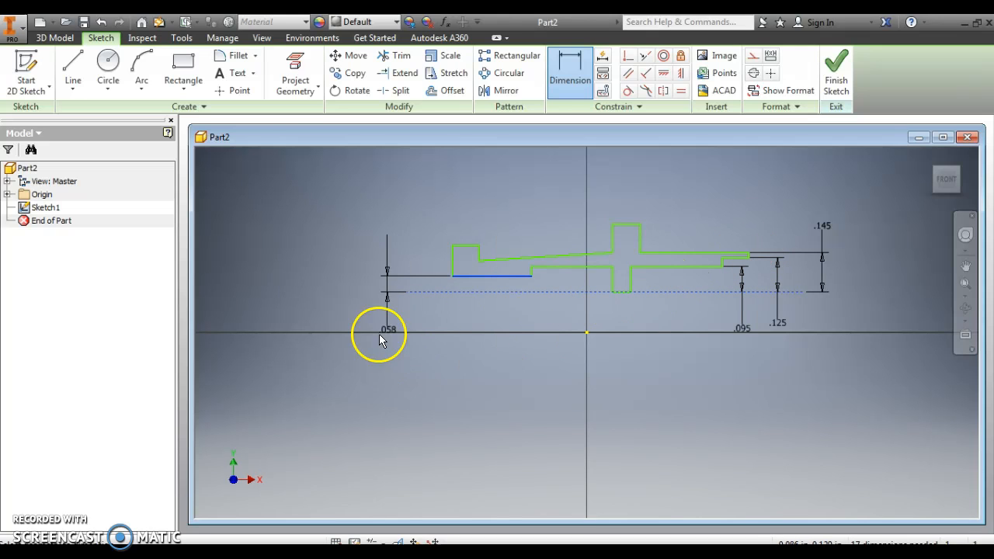
{"action": "left_click", "coordinate": [405, 403]}
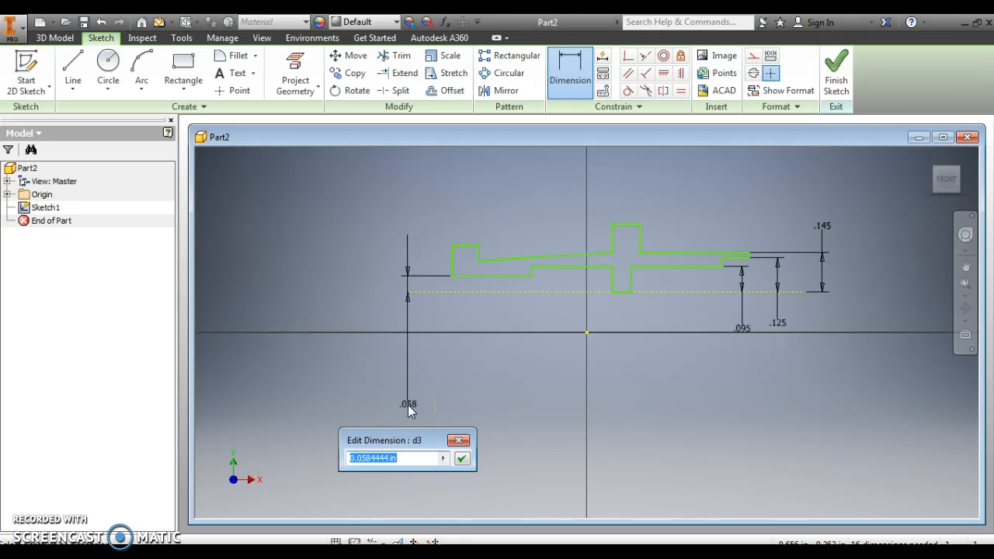
{"action": "type", "text": ".25/2"}
{"action": "key", "text": "Return"}
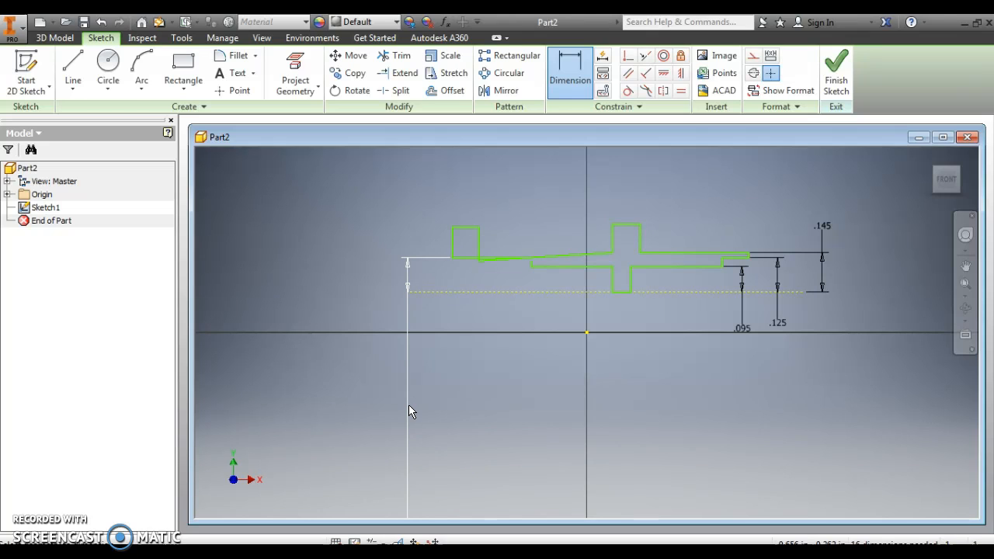
- Dimension the distance from the left end's top edge to the construction line as .3/2 in
{"action": "left_click", "coordinate": [459, 228]}
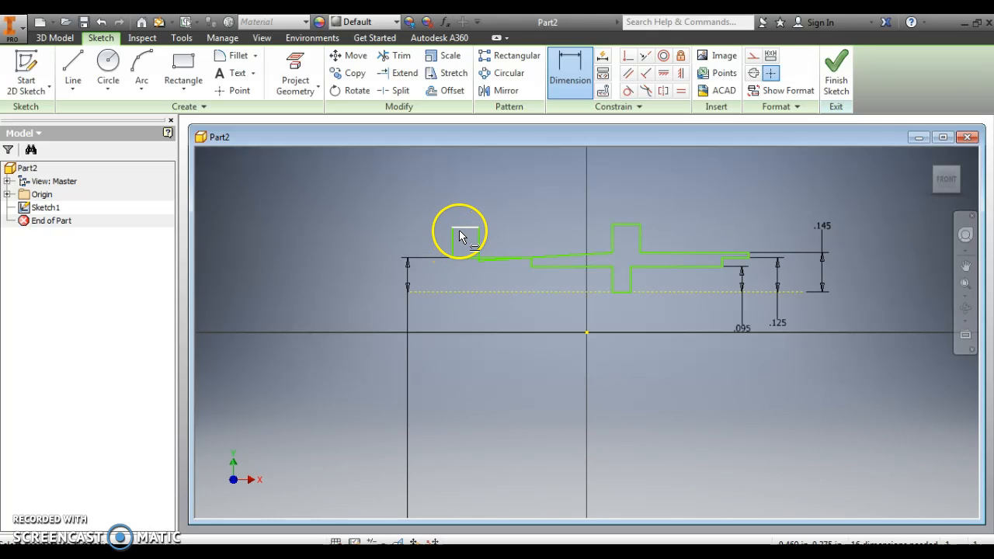
{"action": "left_click", "coordinate": [444, 293]}
{"action": "left_click", "coordinate": [369, 305]}
{"action": "left_click_drag", "start_coordinate": [369, 305], "coordinate": [355, 362]}
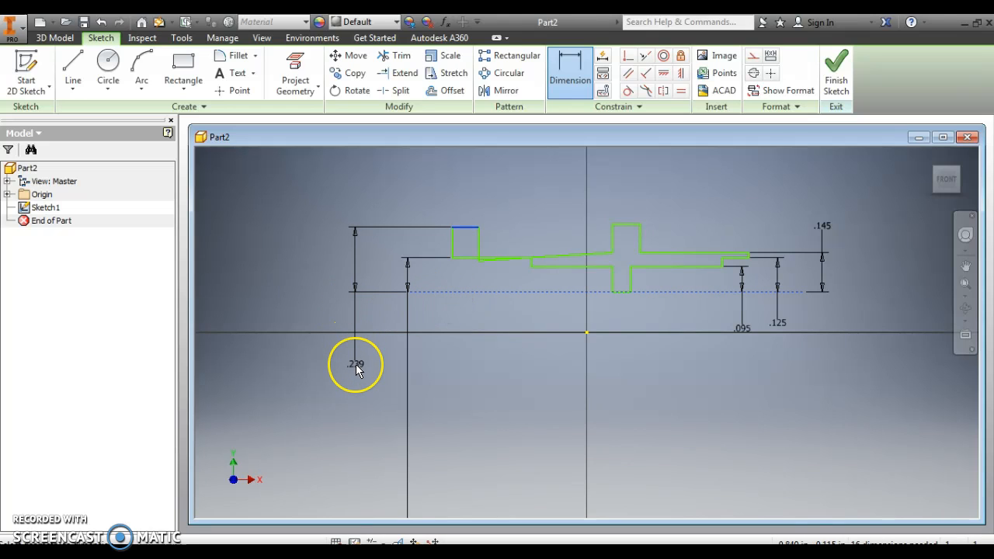
{"action": "left_click", "coordinate": [356, 369]}
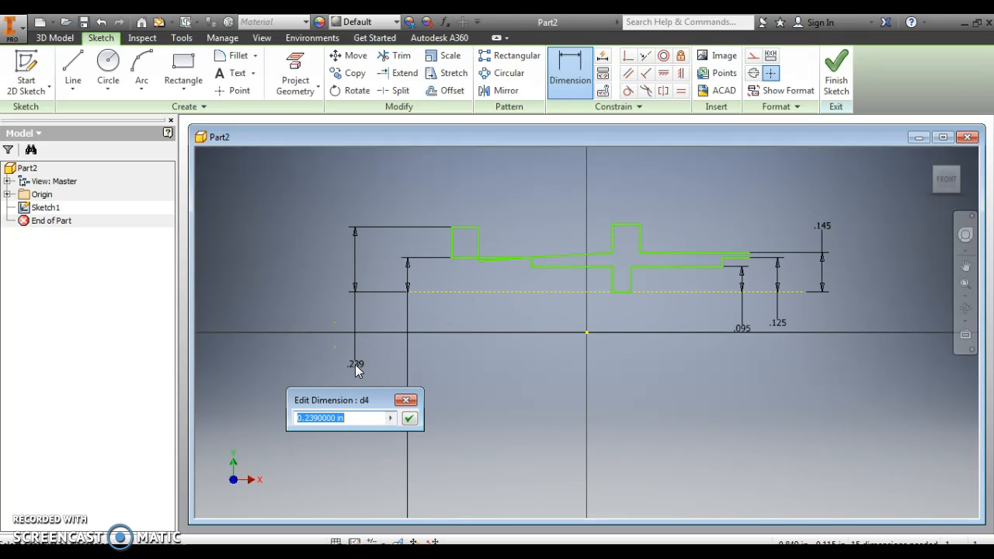
{"action": "type", "text": "."}
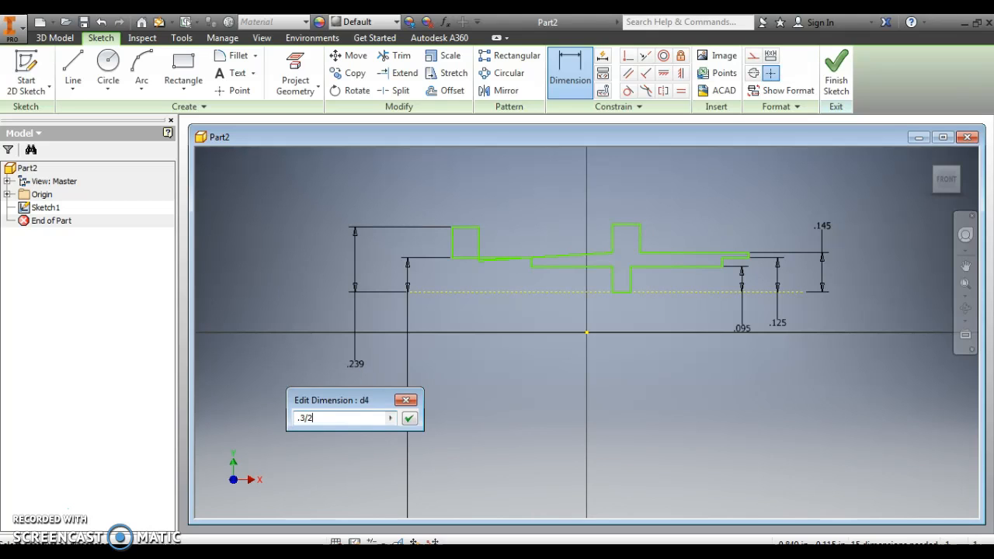
{"action": "type", "text": "3/2"}
{"action": "key", "text": "Return"}
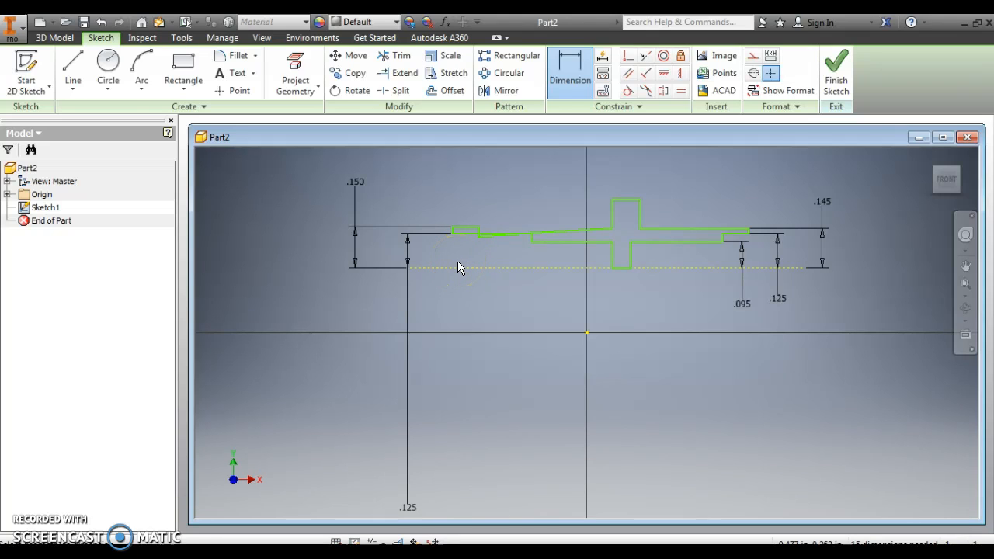
- Dimension the distance from the raised tab's top edge to the construction line as .4/2 in
{"action": "left_click", "coordinate": [628, 201]}
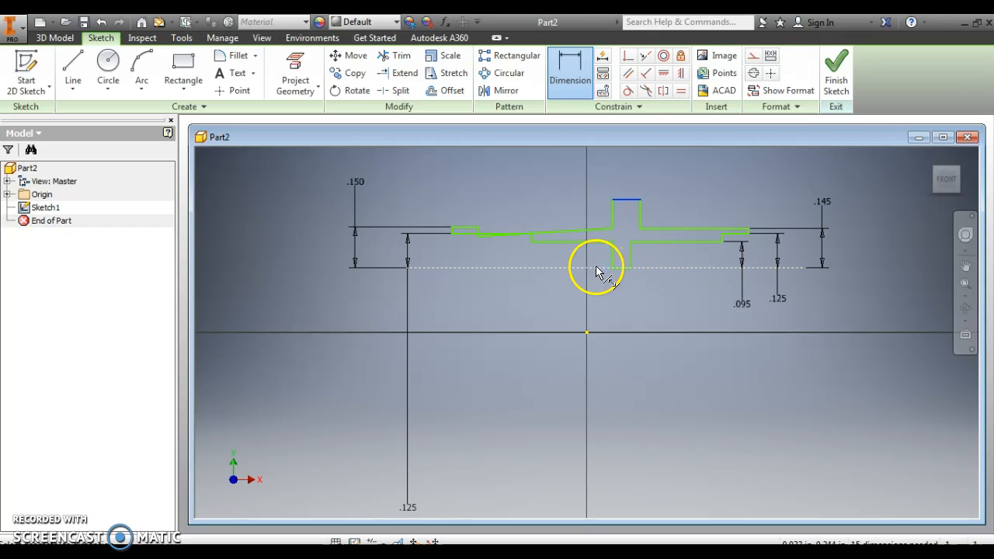
{"action": "left_click", "coordinate": [594, 268]}
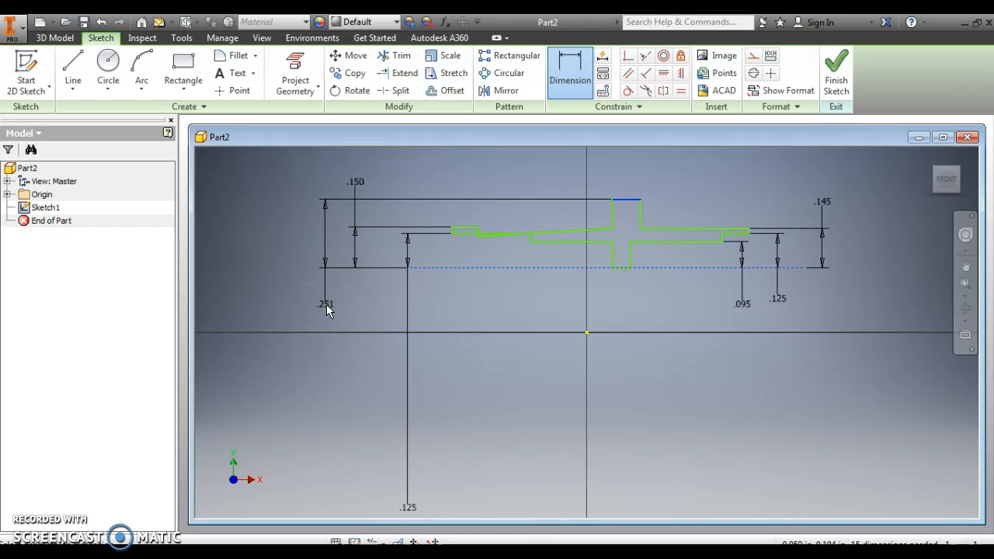
{"action": "left_click", "coordinate": [327, 310]}
{"action": "type", "text": "."}
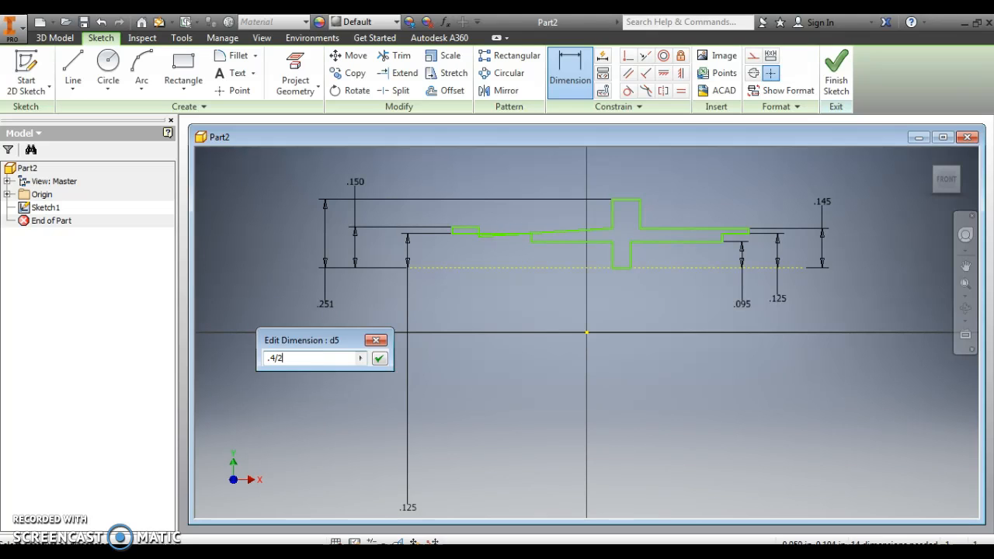
{"action": "type", "text": "4/2"}
{"action": "key", "text": "Return"}
{"action": "left_click", "coordinate": [543, 214]}
- Dimension the short vertical edge of the step at the left end's upper side as .01 in
{"action": "left_click", "coordinate": [466, 231]}
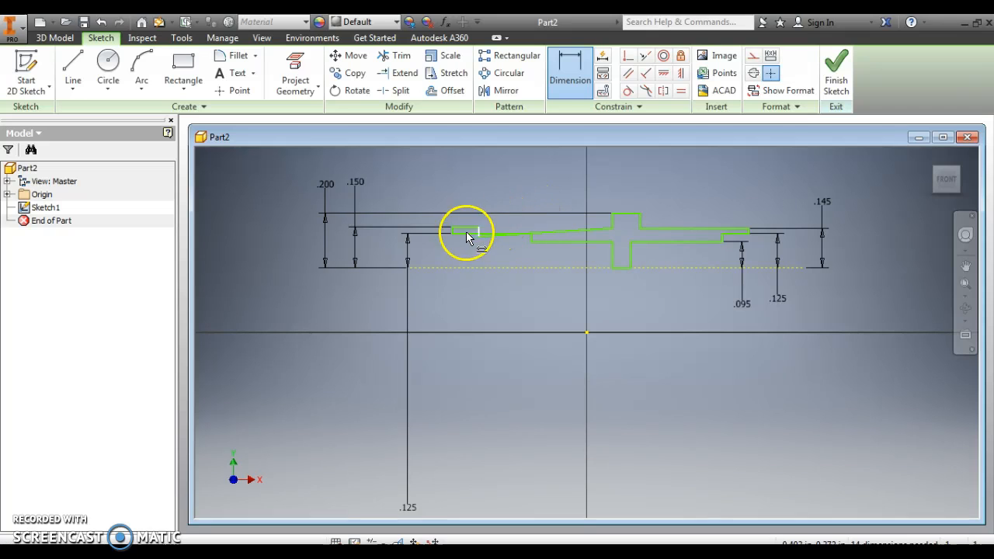
{"action": "scroll", "coordinate": [471, 219], "scroll_direction": "up", "scroll_amount": 5}
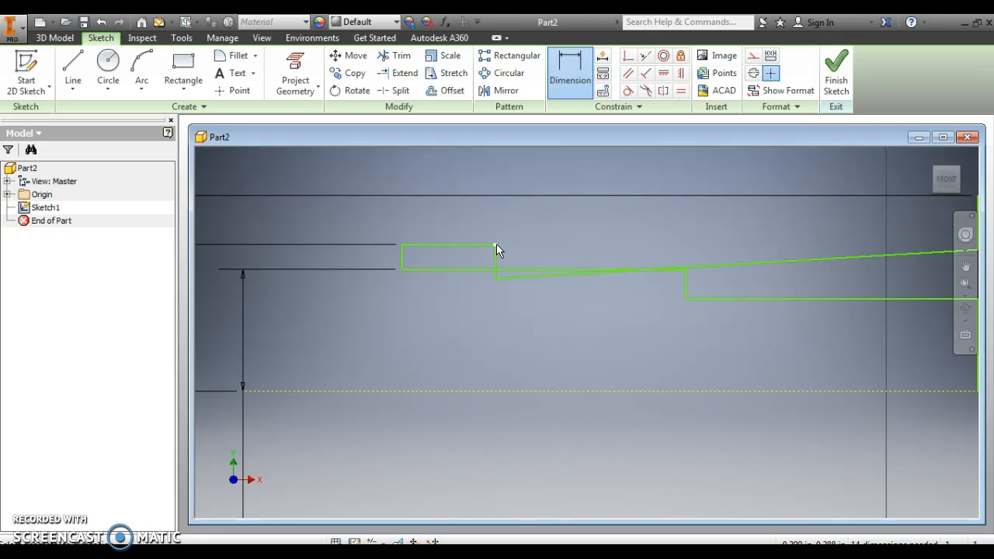
{"action": "left_click", "coordinate": [496, 278]}
{"action": "left_click", "coordinate": [495, 257]}
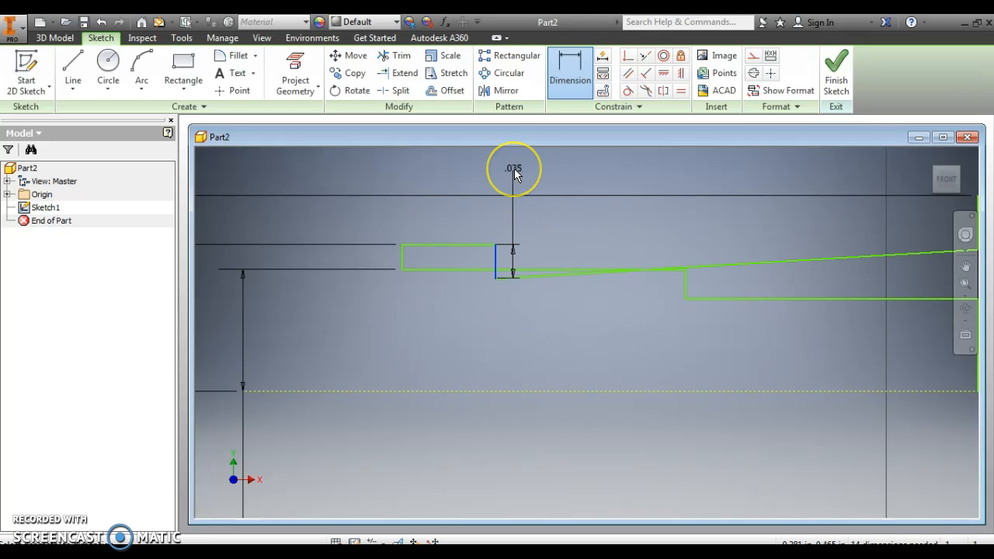
{"action": "left_click", "coordinate": [514, 169]}
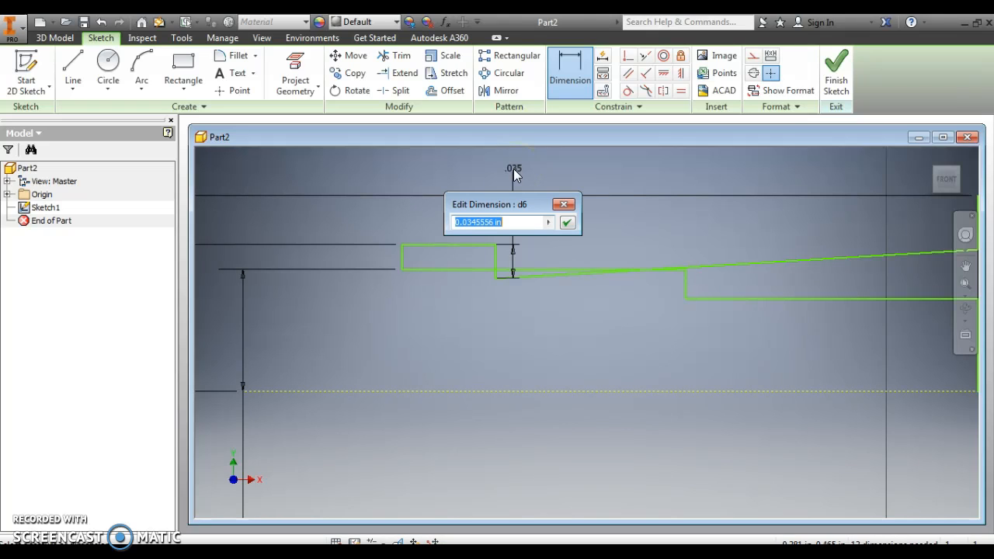
{"action": "type", "text": ".01"}
{"action": "key", "text": "Return"}
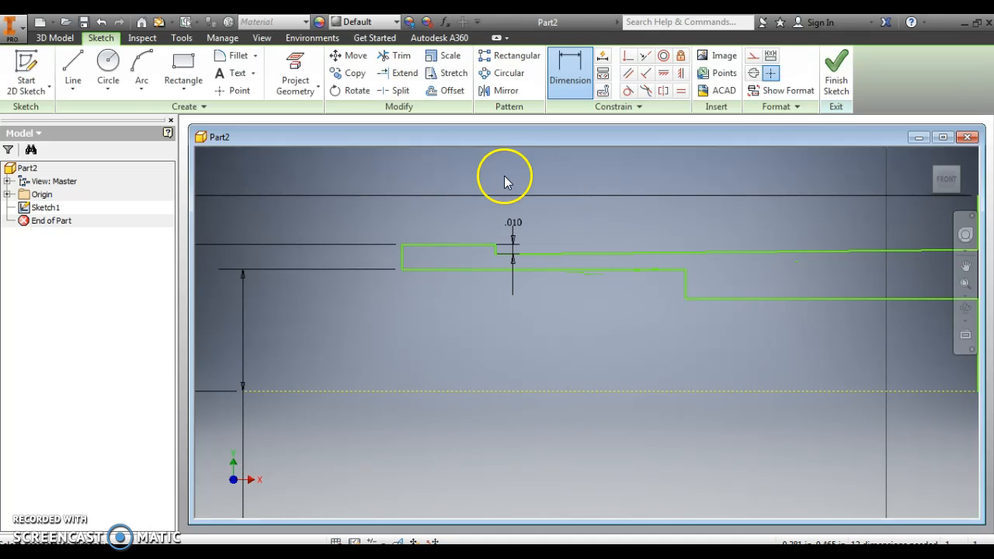
- Dimension the length of the right end's bottom edge as .05 in
{"action": "scroll", "coordinate": [477, 290], "scroll_direction": "down", "scroll_amount": 3}
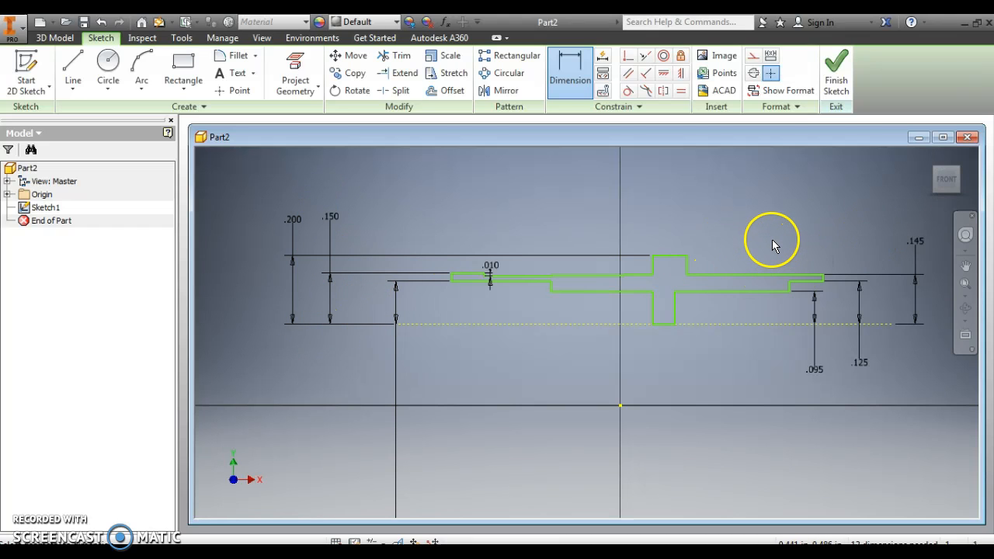
{"action": "left_click", "coordinate": [804, 285]}
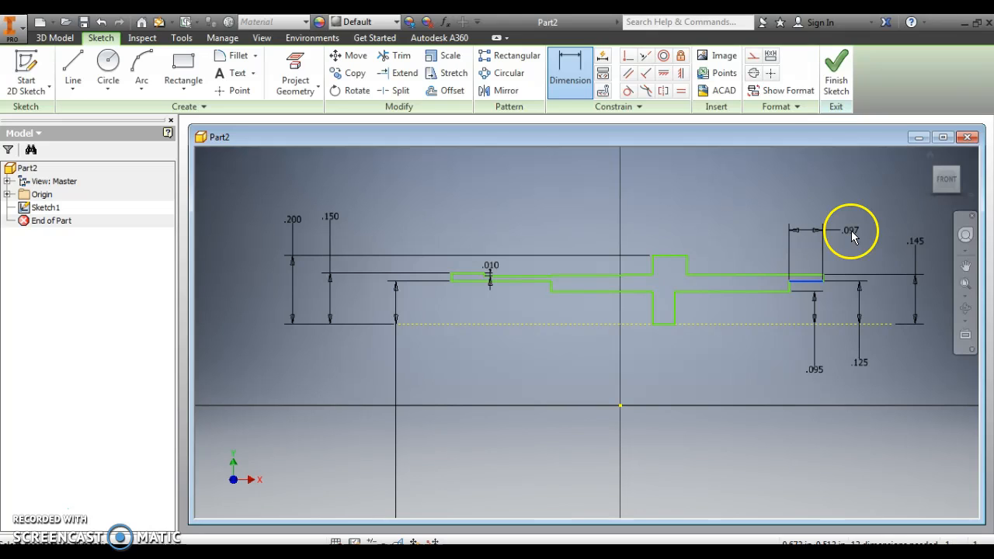
{"action": "left_click", "coordinate": [851, 237]}
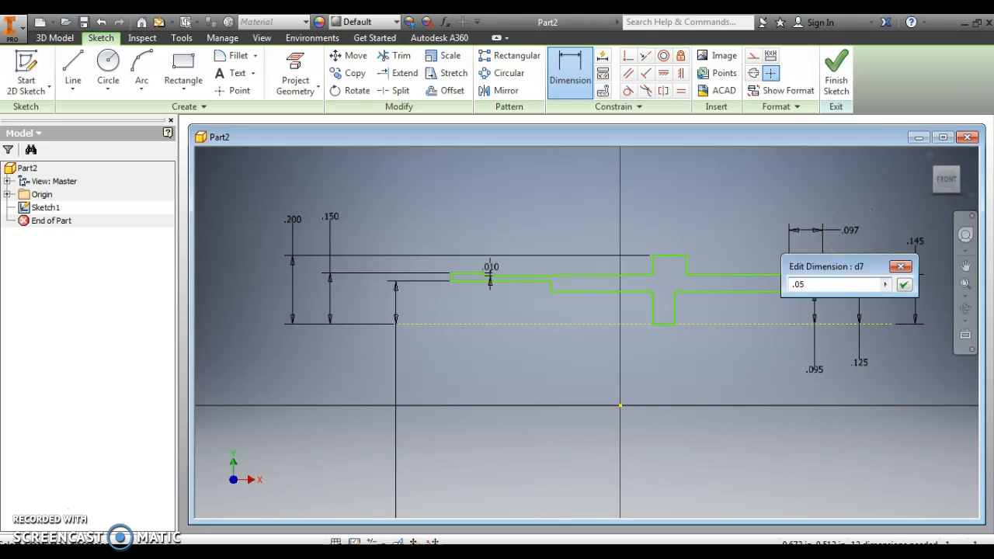
{"action": "key", "text": "Return"}
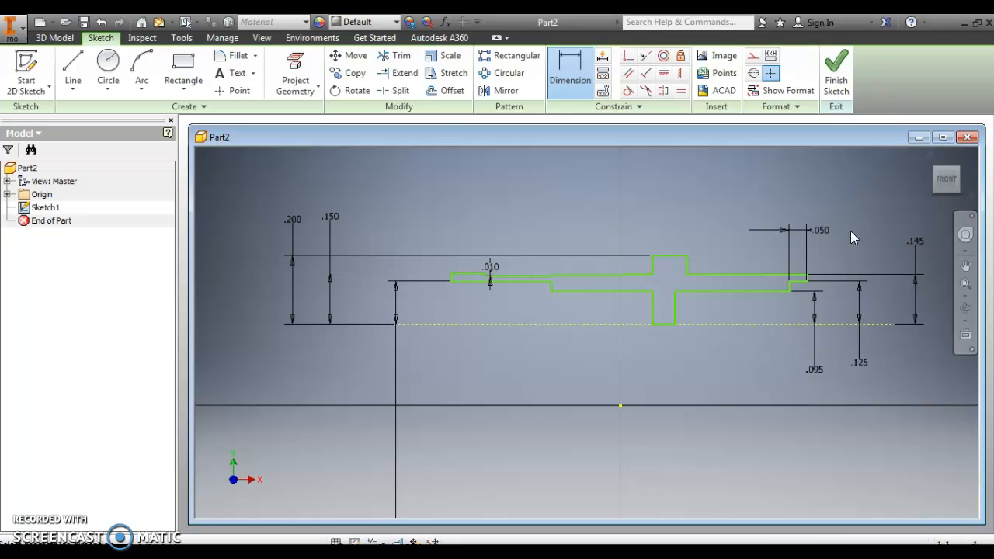
- Dimension the length of the lower edge between the downward tab and the right end's step as .33 in
{"action": "left_click", "coordinate": [735, 300]}
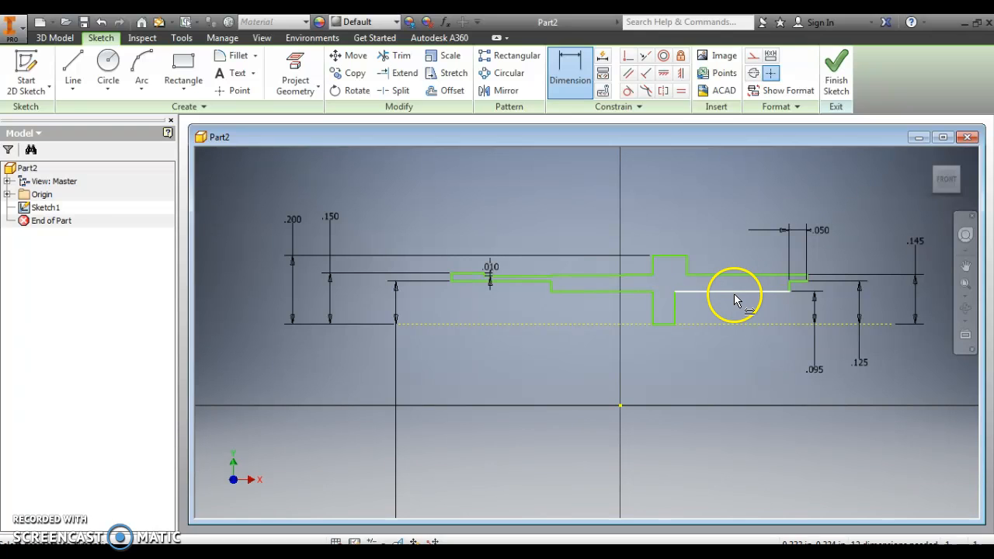
{"action": "left_click", "coordinate": [737, 355]}
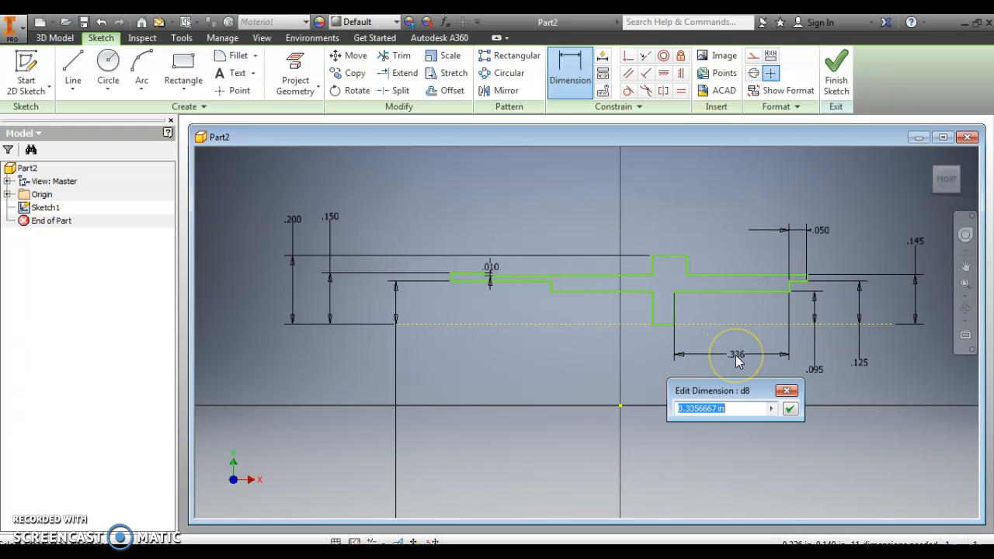
{"action": "type", "text": ".33"}
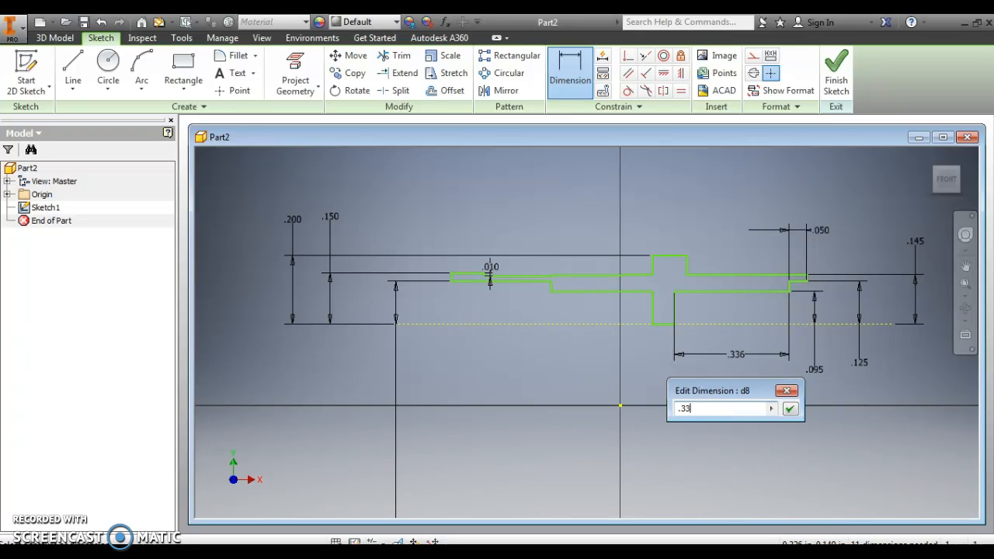
{"action": "key", "text": "Return"}
- Dimension the width of the raised tab's top edge as .07 in
{"action": "left_click", "coordinate": [692, 261]}
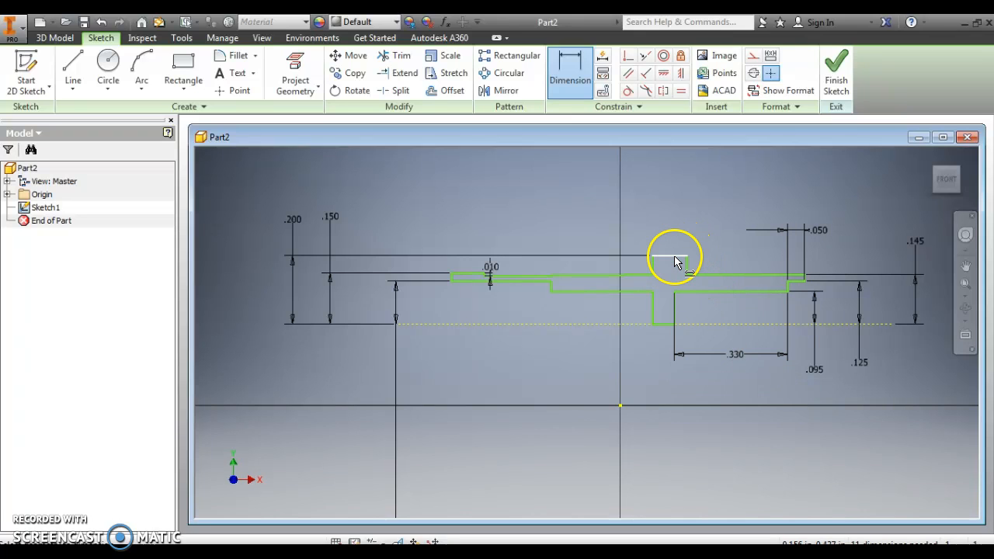
{"action": "left_click", "coordinate": [676, 256]}
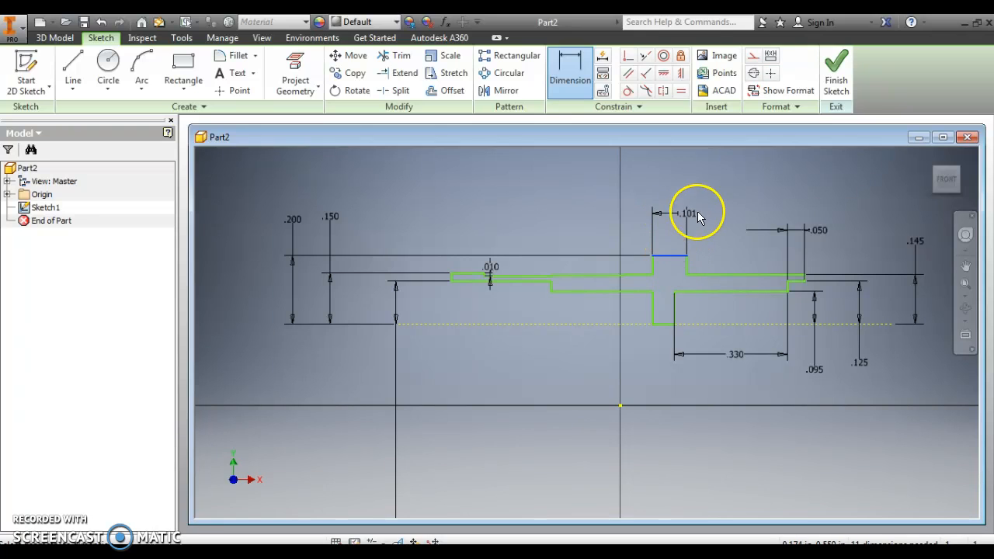
{"action": "left_click", "coordinate": [716, 220]}
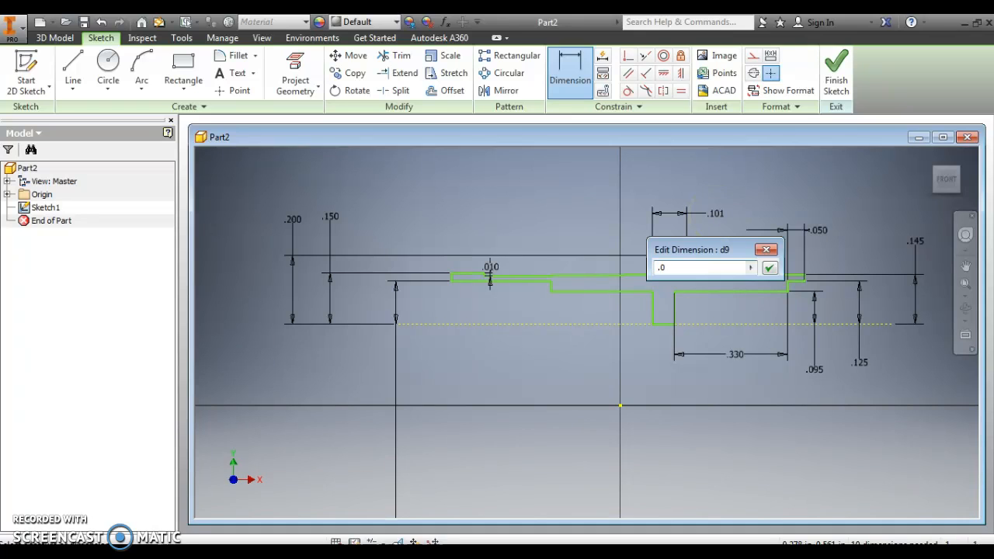
{"action": "type", "text": ".07"}
{"action": "key", "text": "Return"}
- Dimension the length of the lower edge just left of the downward tab as .19 in
{"action": "left_click", "coordinate": [643, 274]}
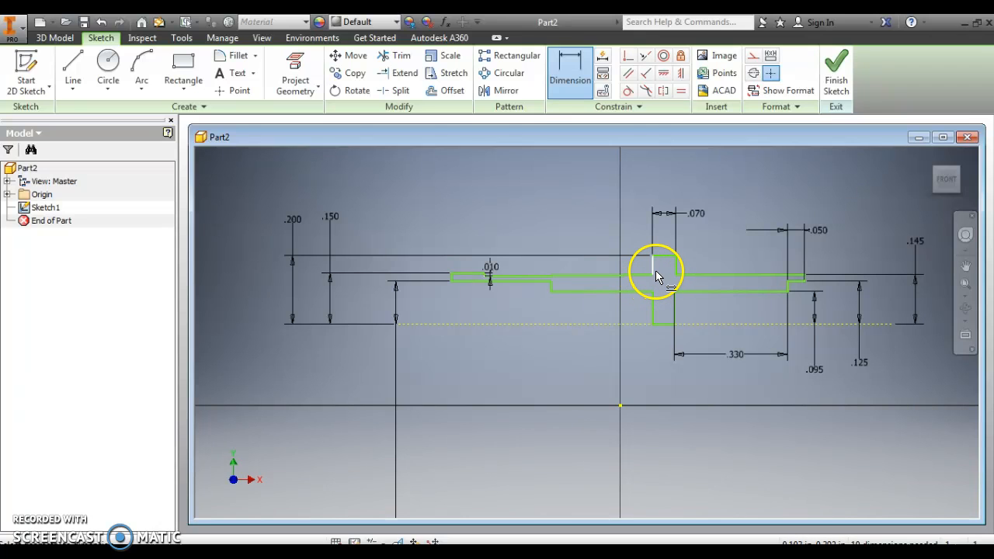
{"action": "left_click", "coordinate": [584, 293]}
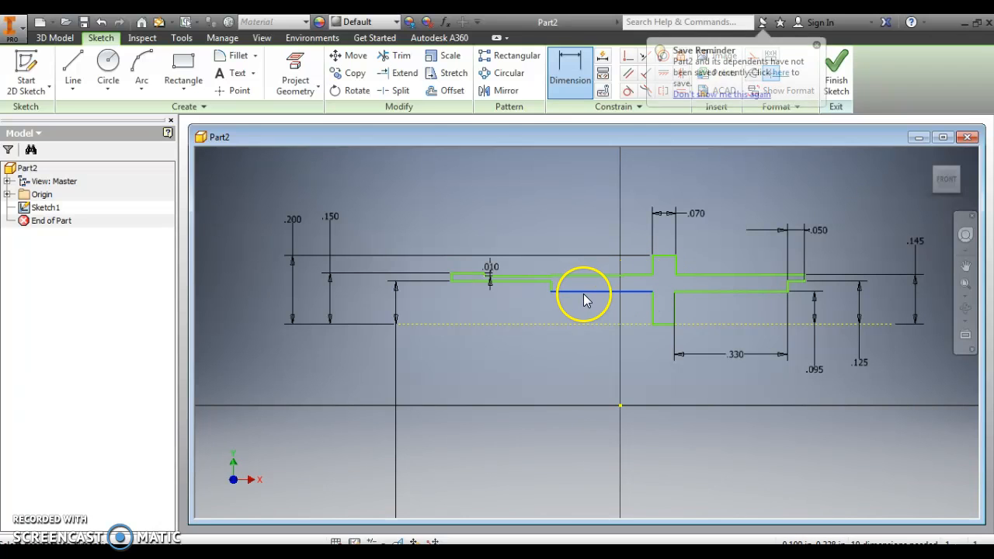
{"action": "left_click", "coordinate": [589, 358]}
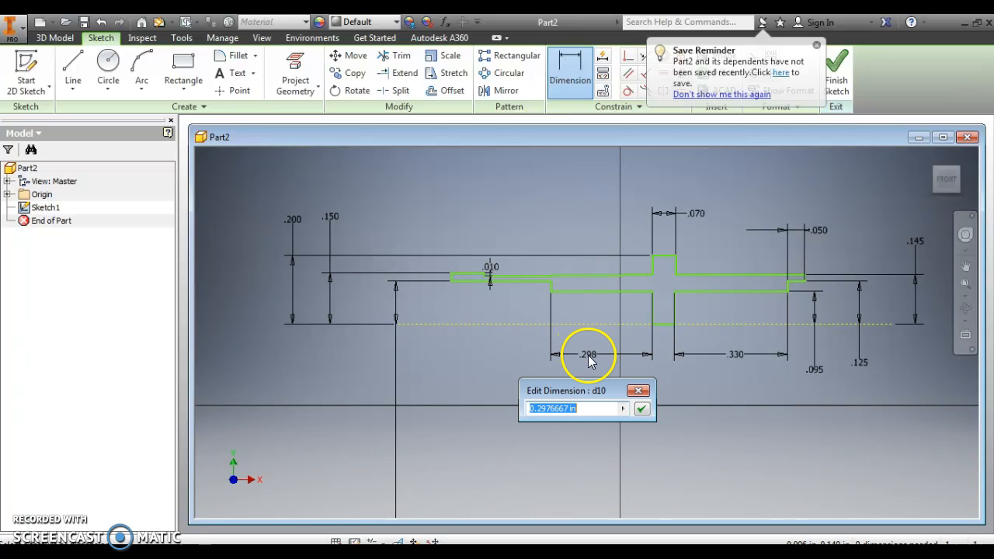
{"action": "type", "text": "."}
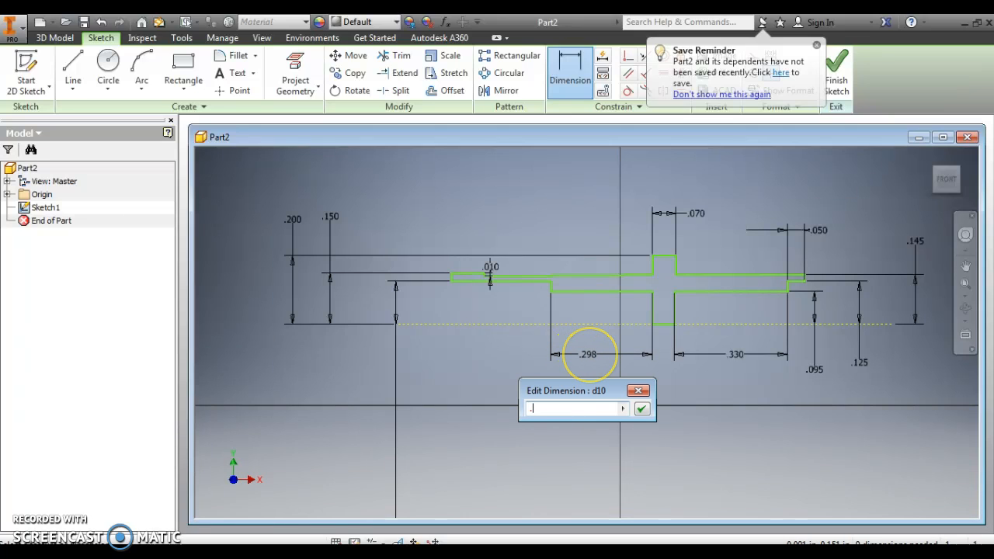
{"action": "type", "text": "19"}
{"action": "key", "text": "Return"}
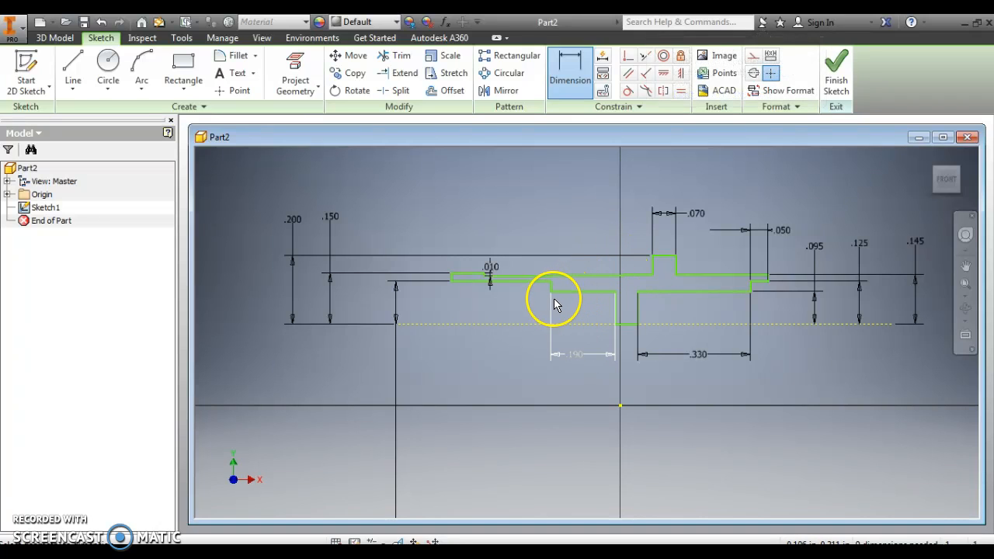
- Dimension the length of the left end's bottom edge as .25 in
{"action": "left_click", "coordinate": [505, 286]}
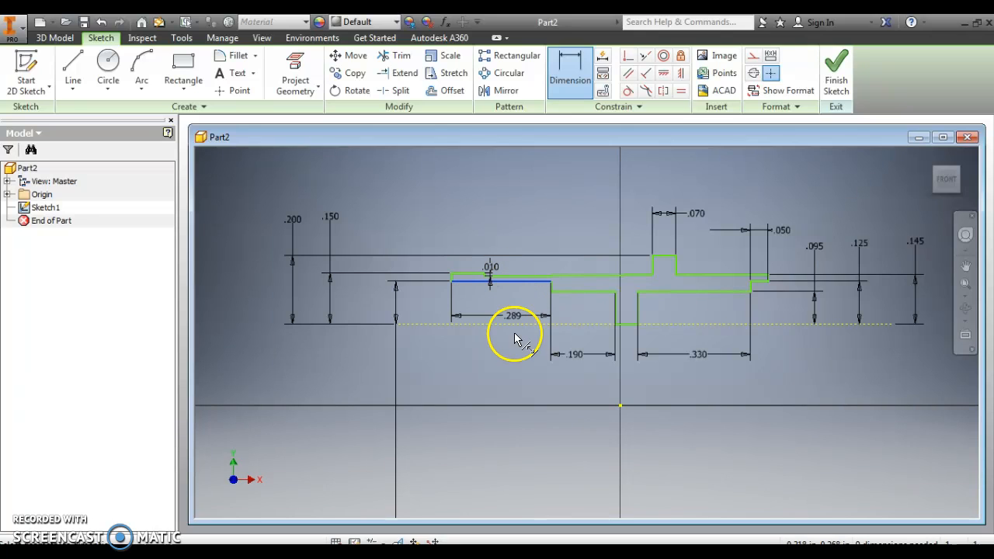
{"action": "left_click", "coordinate": [509, 358]}
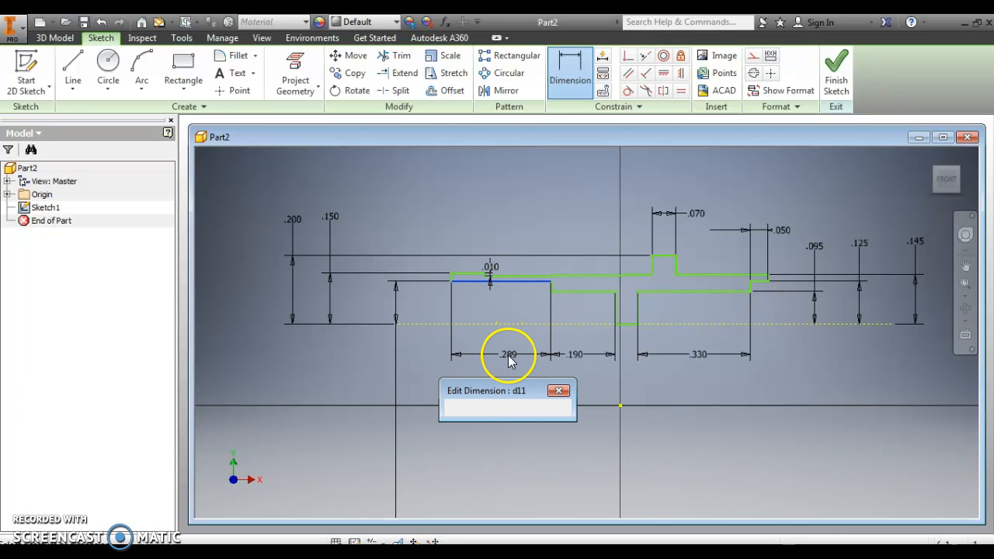
{"action": "type", "text": ".25"}
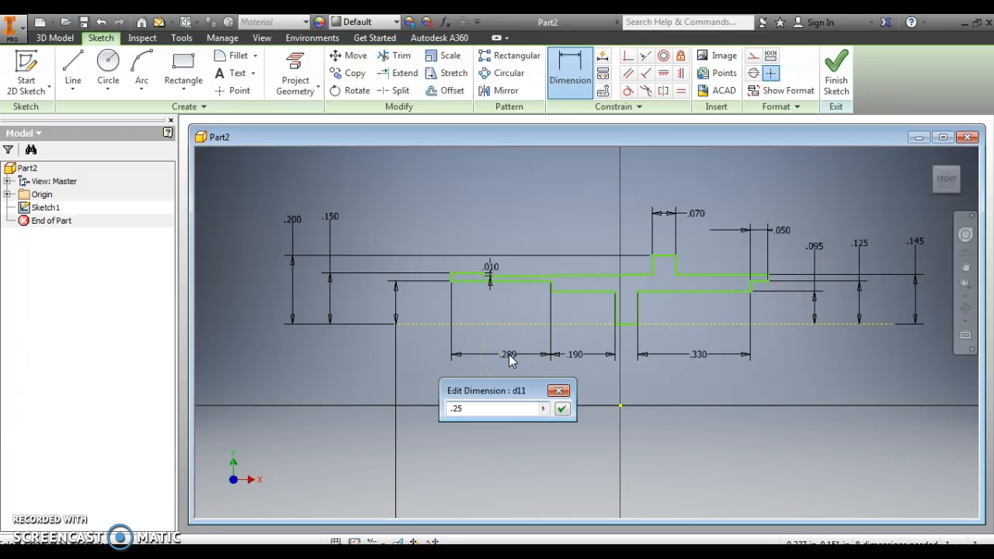
{"action": "key", "text": "Return"}
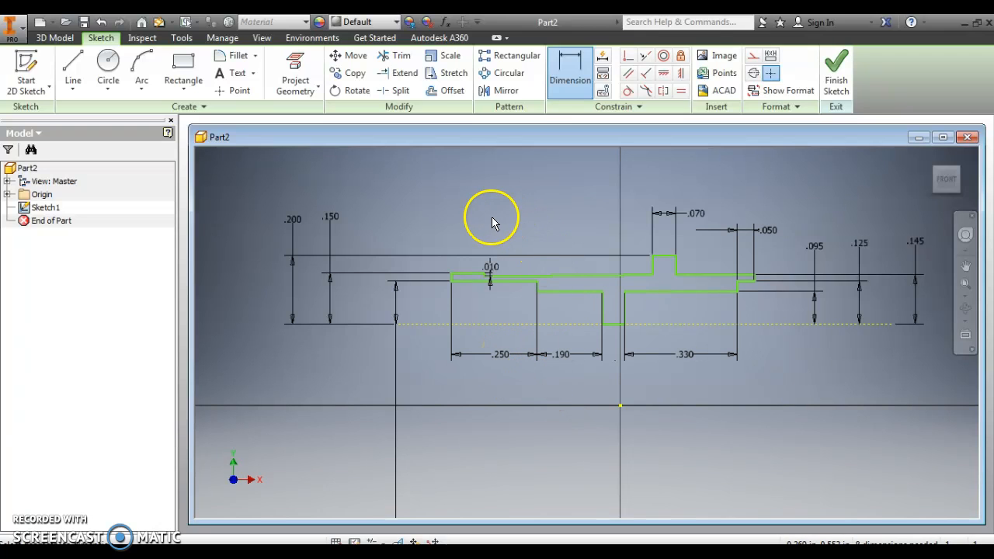
- Dimension the length of the left end's top edge as .05 in
{"action": "left_click", "coordinate": [463, 278]}
{"action": "left_click", "coordinate": [430, 235]}
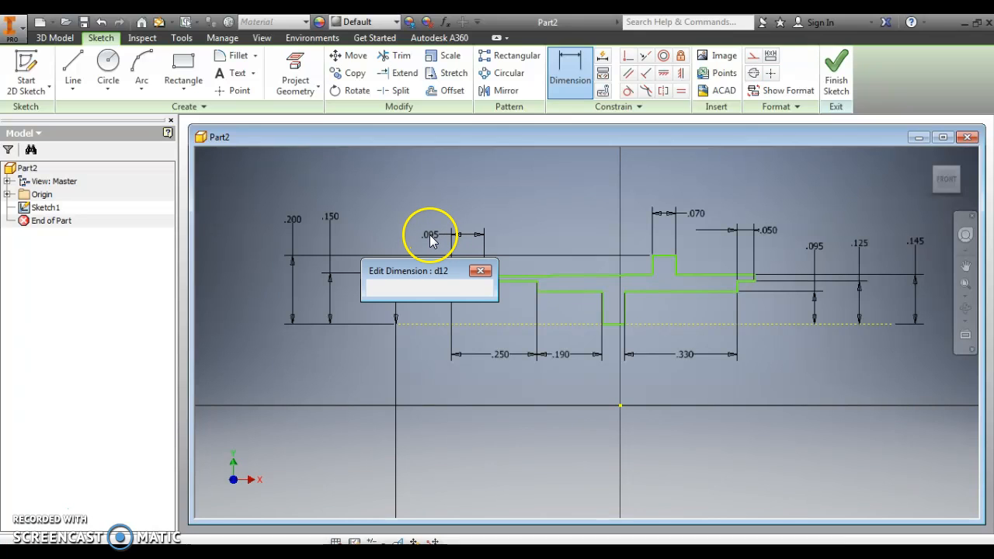
{"action": "type", "text": ".0"}
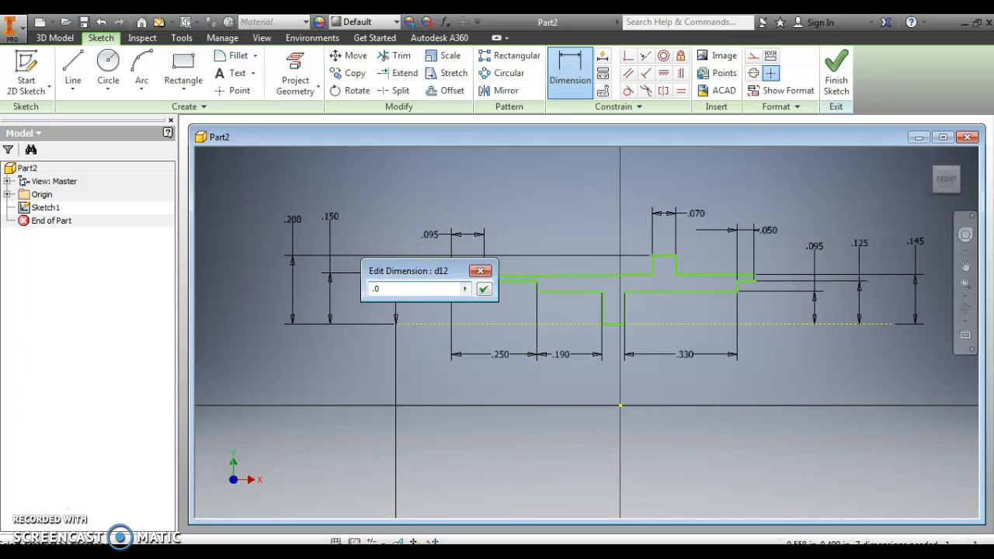
{"action": "type", "text": "5"}
{"action": "key", "text": "Return"}
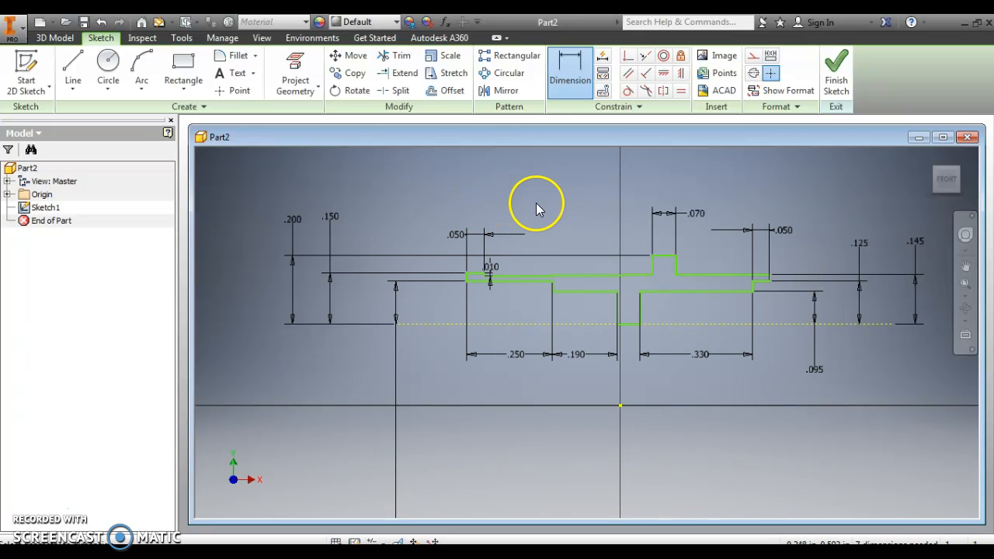
- Dimension the profile's overall length between the upper corners of its left and right ends as .88 in
{"action": "left_click", "coordinate": [468, 278]}
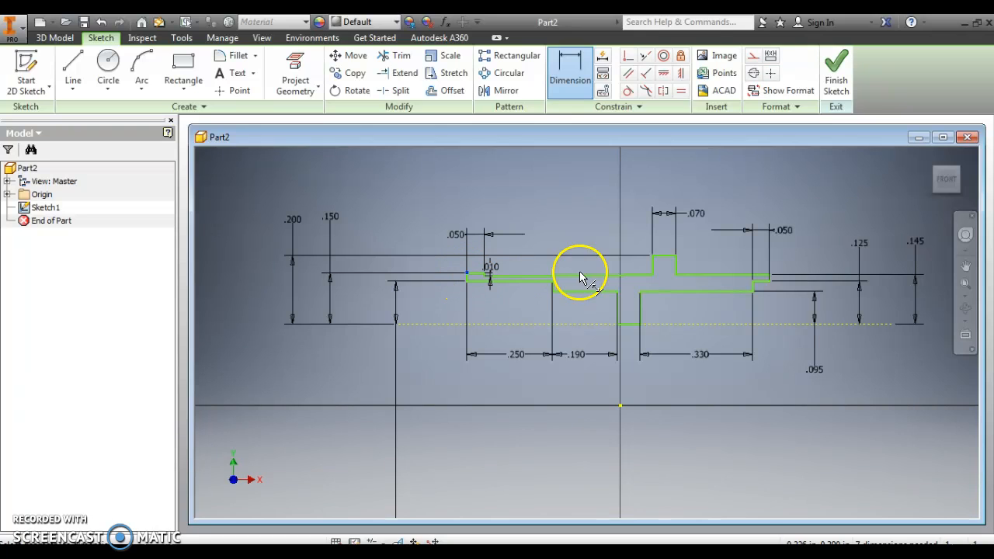
{"action": "left_click", "coordinate": [769, 278]}
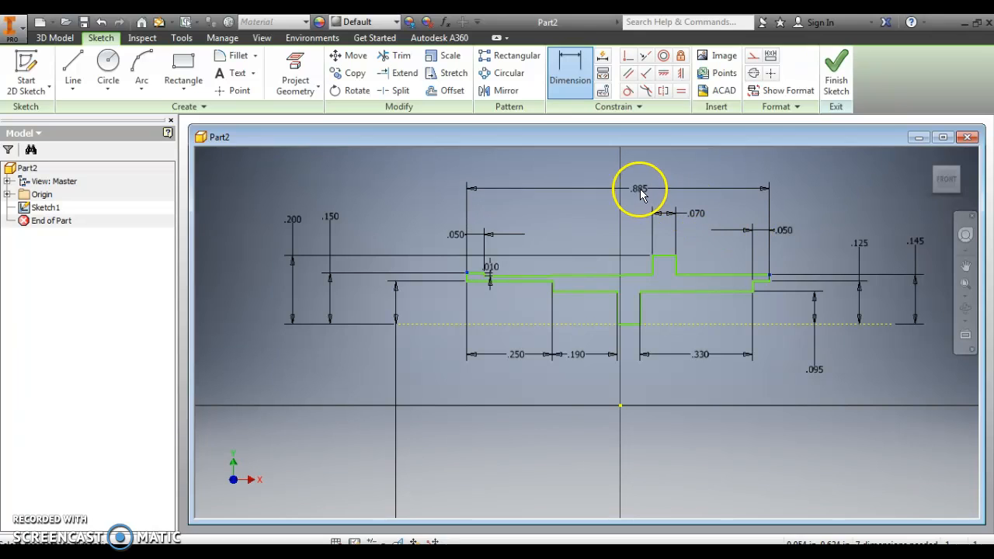
{"action": "left_click", "coordinate": [643, 184]}
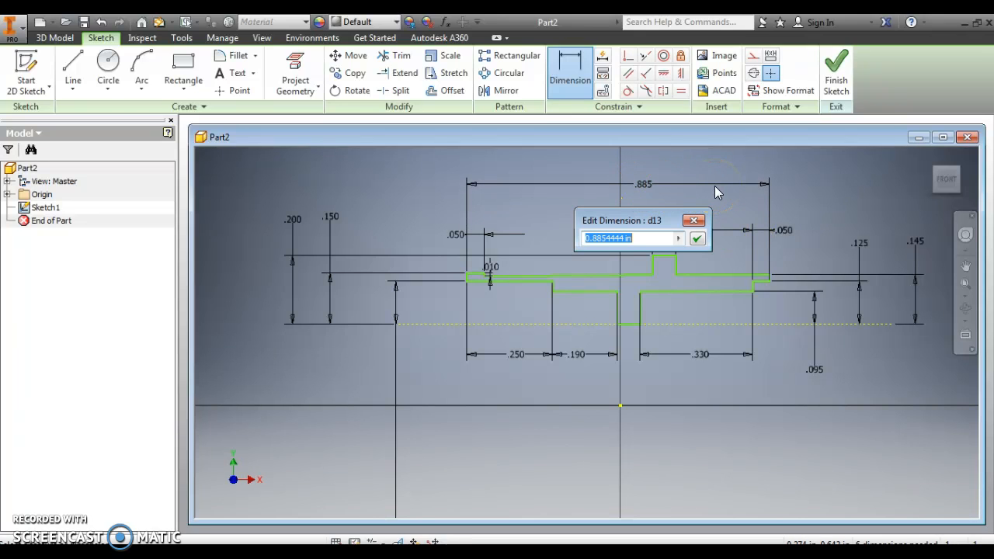
{"action": "type", "text": ".88"}
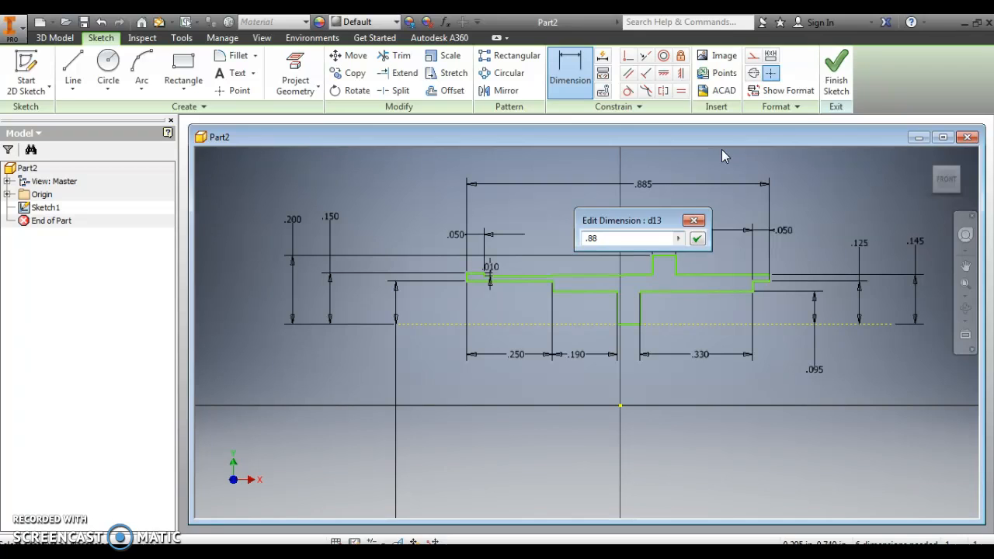
{"action": "key", "text": "Return"}
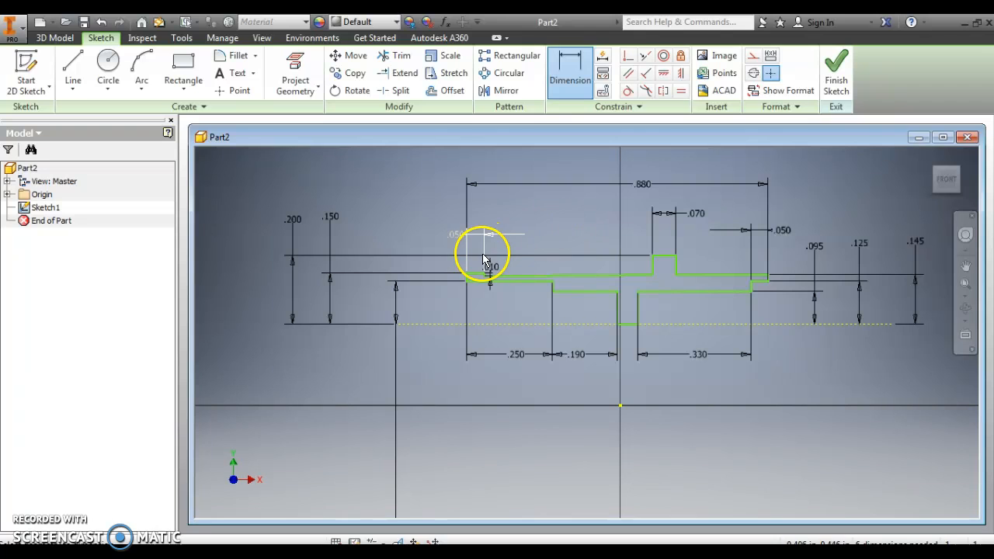
- Finish the sketch of the dimensioned stepped profile and return to 3D modeling
{"action": "left_click", "coordinate": [619, 406]}
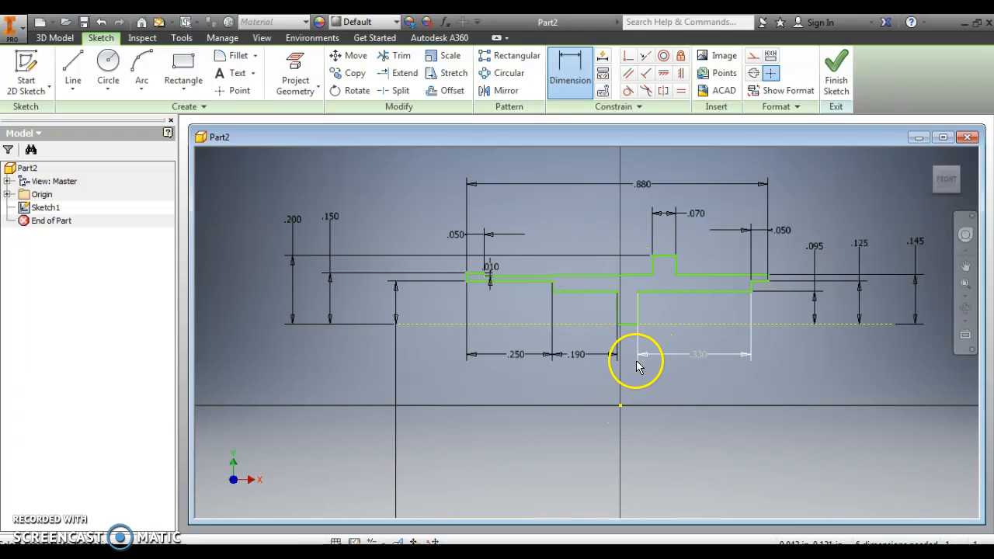
{"action": "left_click", "coordinate": [791, 323]}
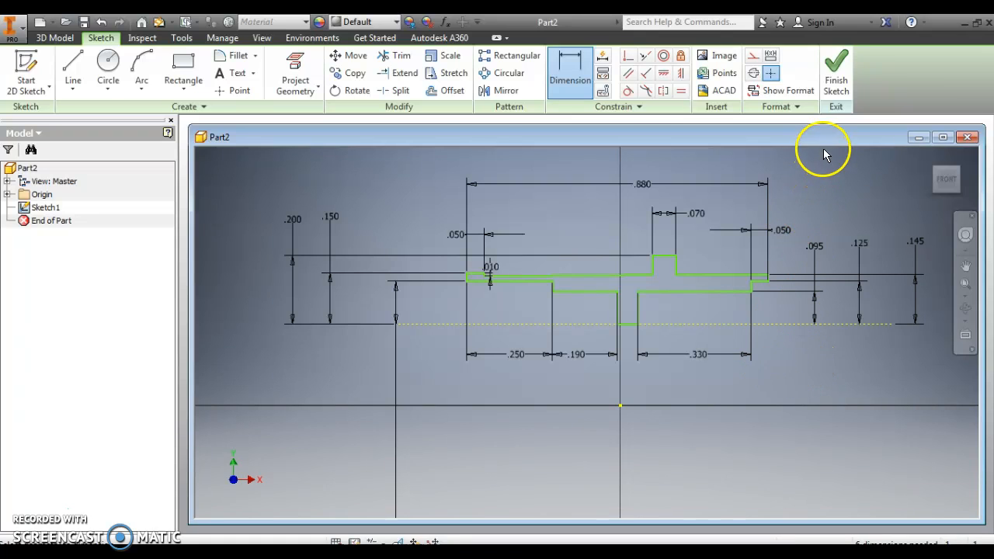
{"action": "left_click", "coordinate": [837, 72]}
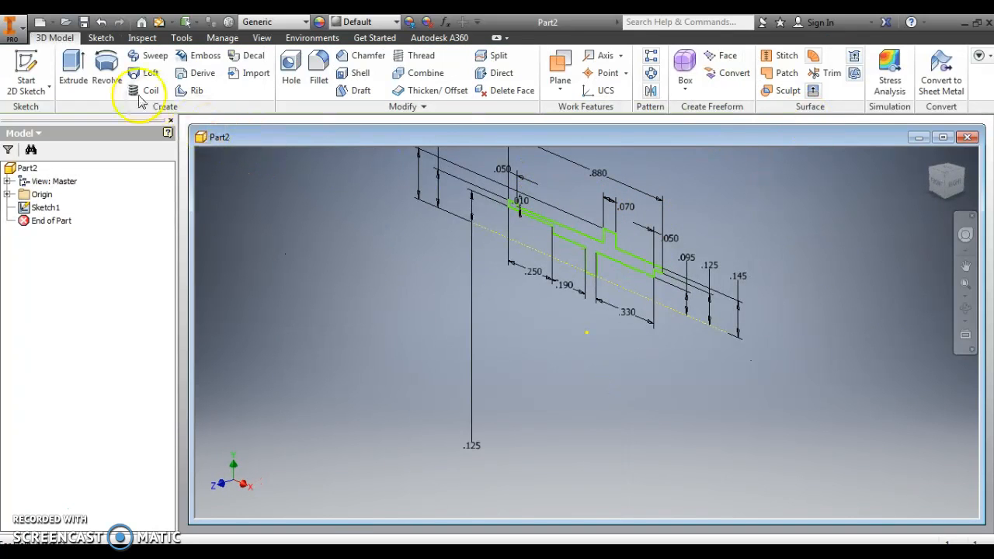
- Revolve the stepped profile a full turn about the horizontal construction line to form a solid
{"action": "left_click", "coordinate": [106, 63]}
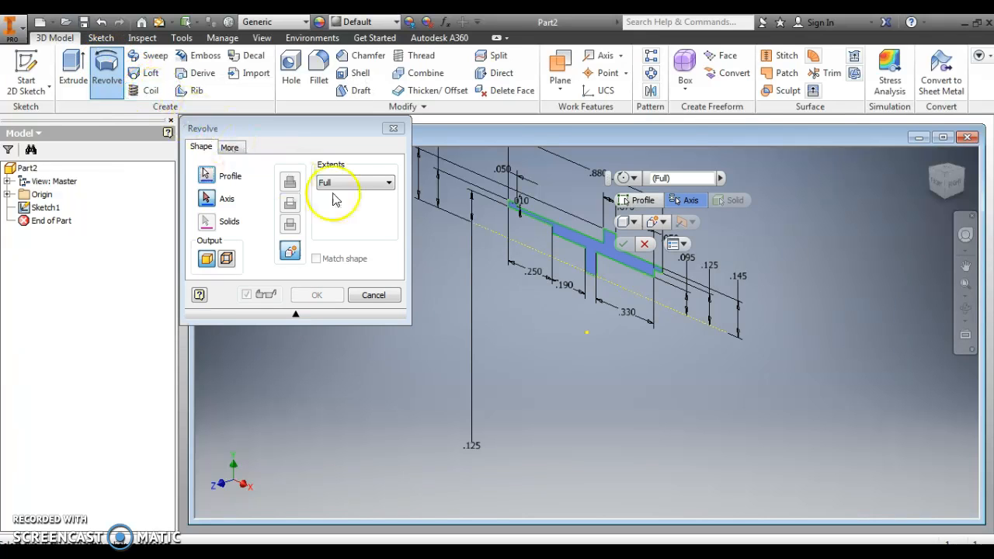
{"action": "left_click", "coordinate": [683, 178]}
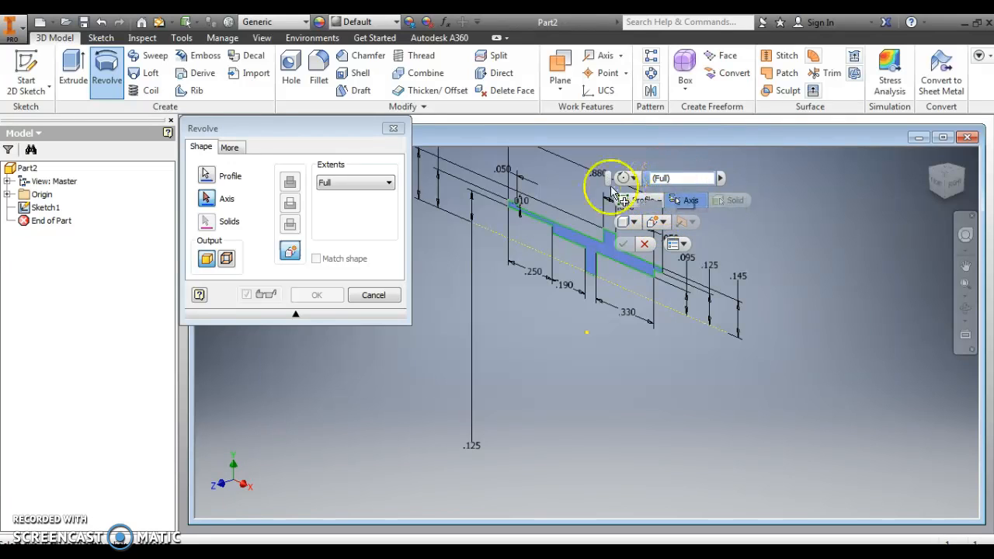
{"action": "left_click", "coordinate": [206, 200]}
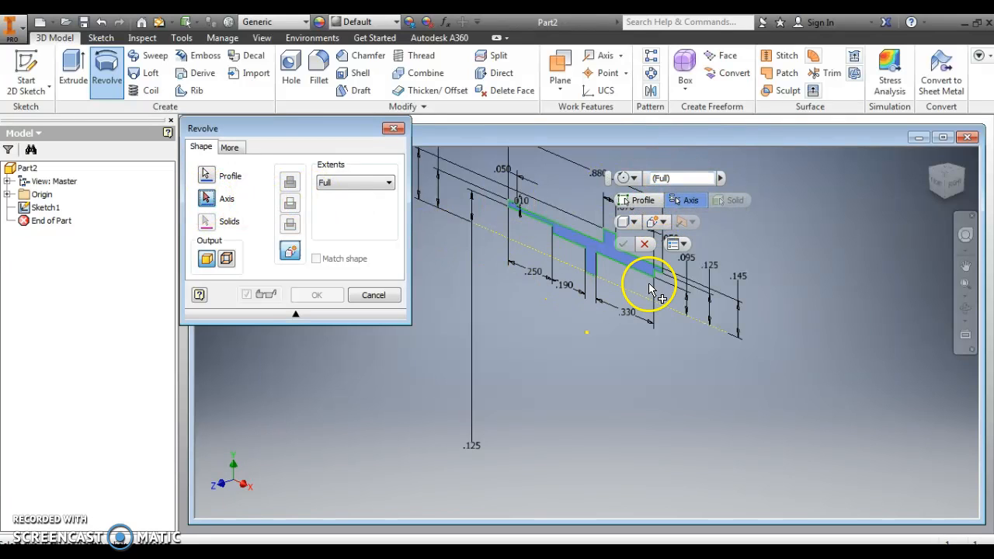
{"action": "left_click", "coordinate": [617, 287]}
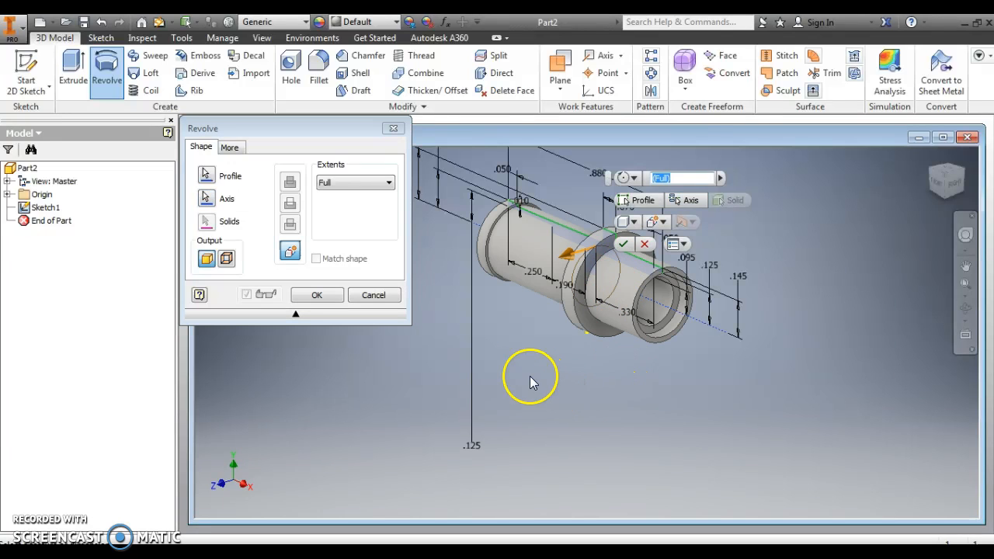
{"action": "left_click", "coordinate": [316, 295]}
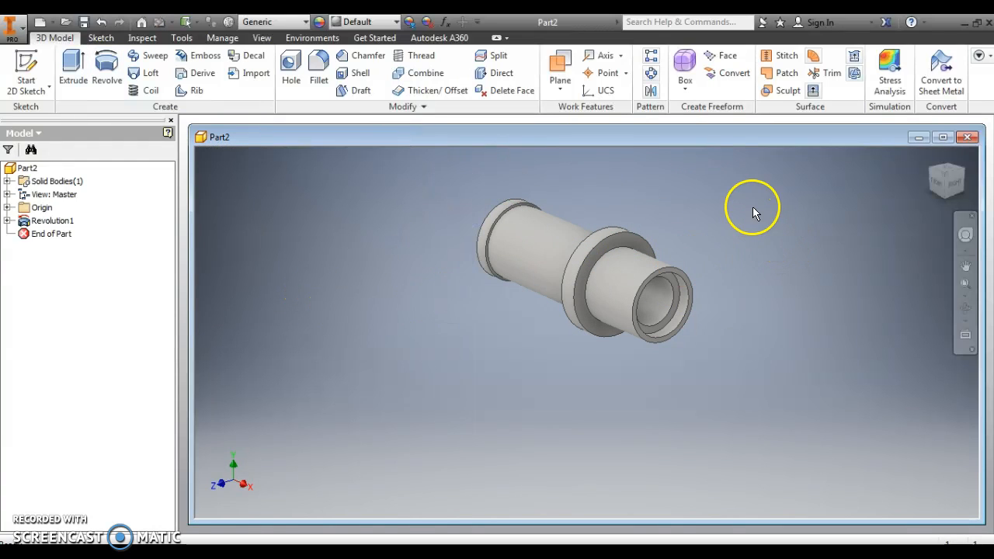
- Examine the revolved part from both ends, and restore the home view
{"action": "left_click", "coordinate": [966, 308]}
{"action": "left_click_drag", "start_coordinate": [552, 378], "coordinate": [777, 451]}
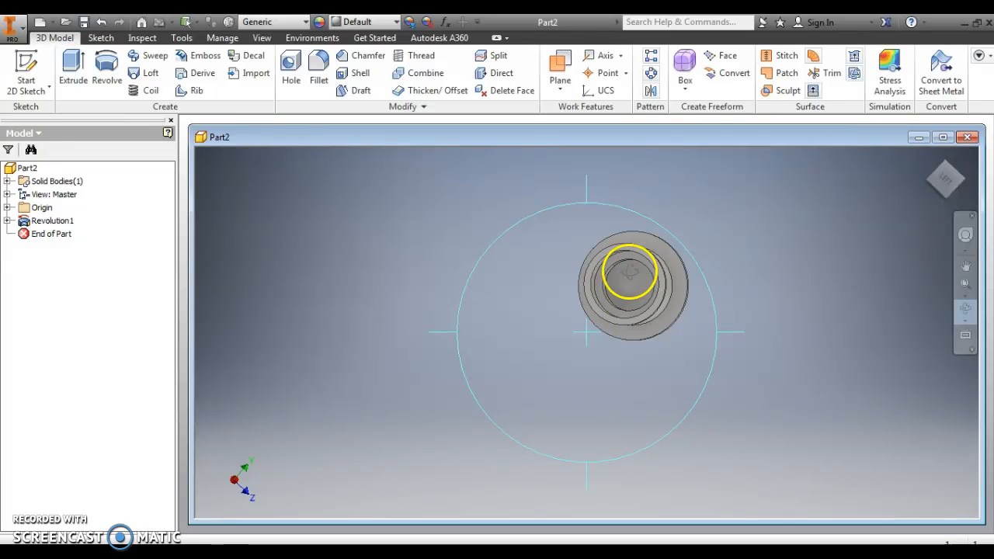
{"action": "left_click_drag", "start_coordinate": [661, 363], "coordinate": [692, 390]}
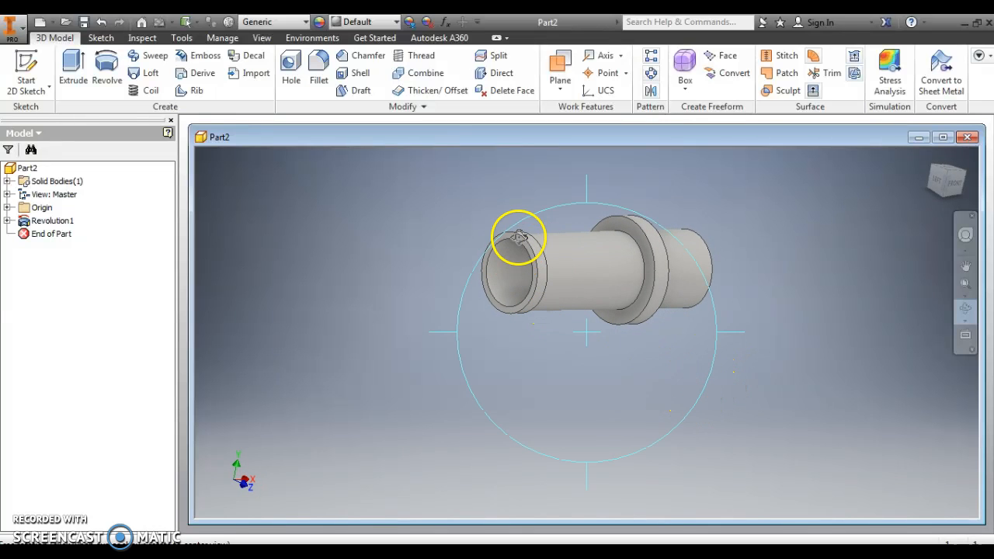
{"action": "left_click", "coordinate": [785, 203]}
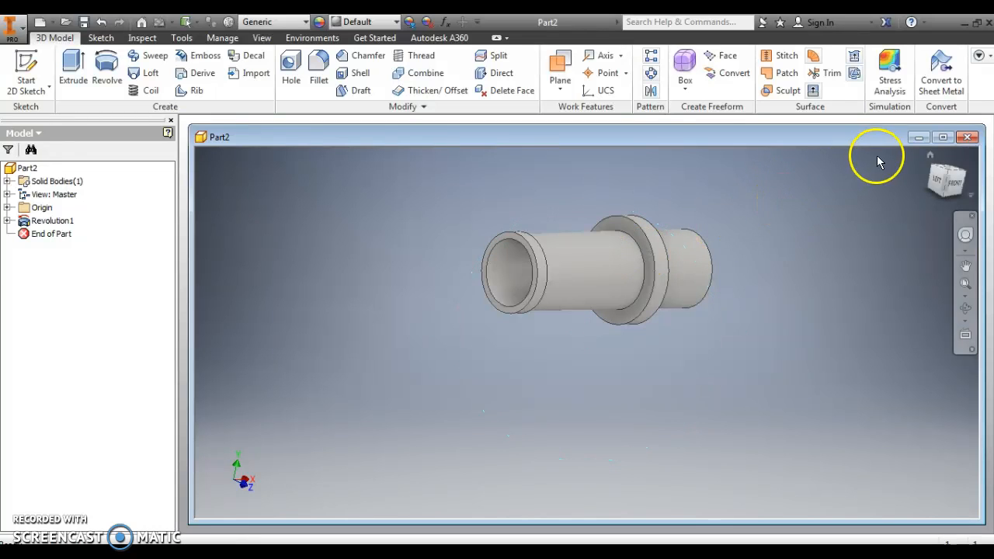
{"action": "left_click", "coordinate": [930, 157]}
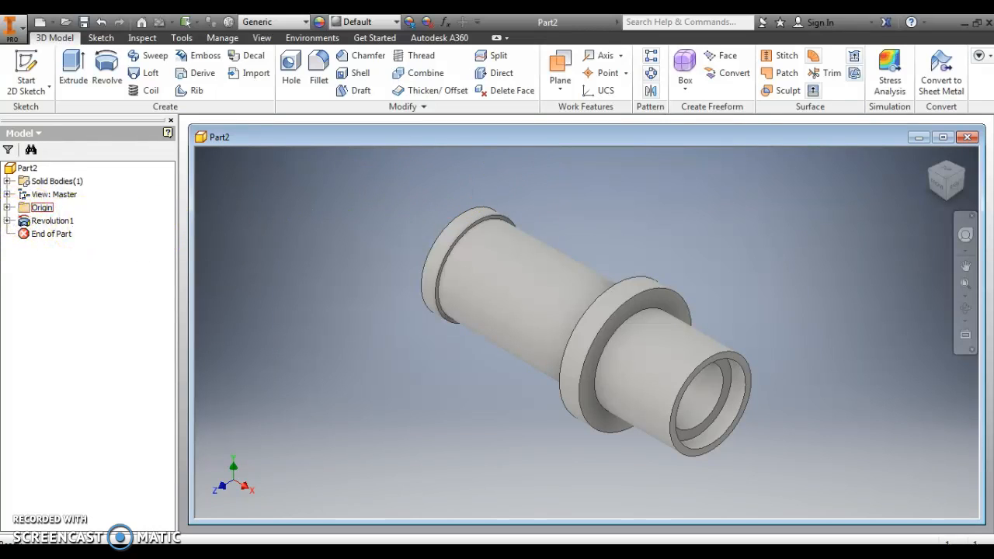
- Start a new 2D sketch on the origin's XZ Plane, viewed from the bottom of the part
{"action": "left_click", "coordinate": [7, 208]}
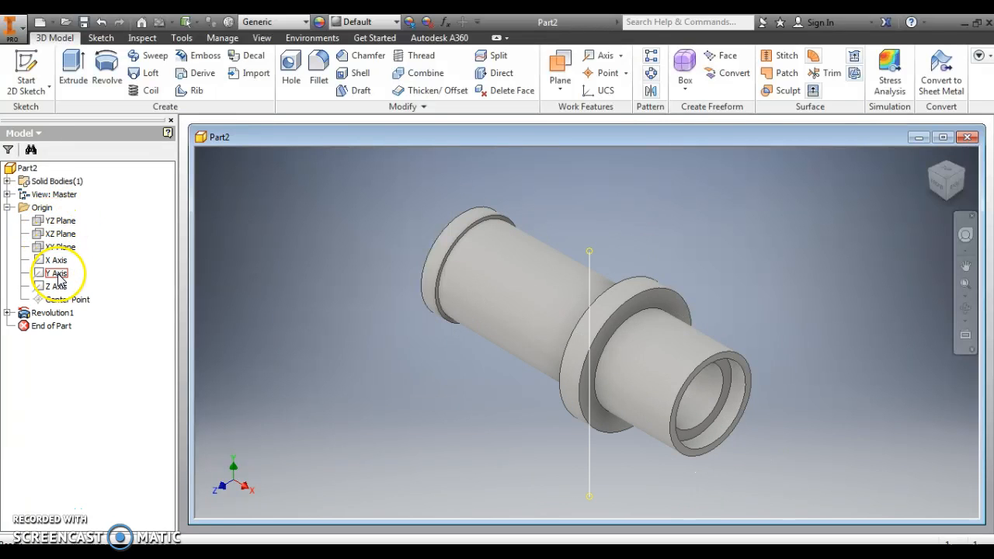
{"action": "left_click", "coordinate": [68, 236]}
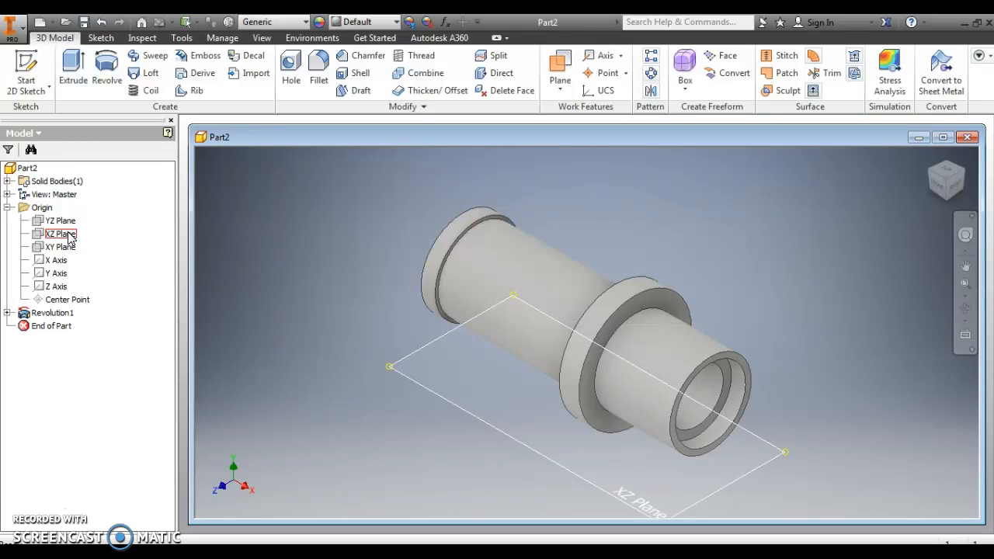
{"action": "left_click", "coordinate": [69, 236]}
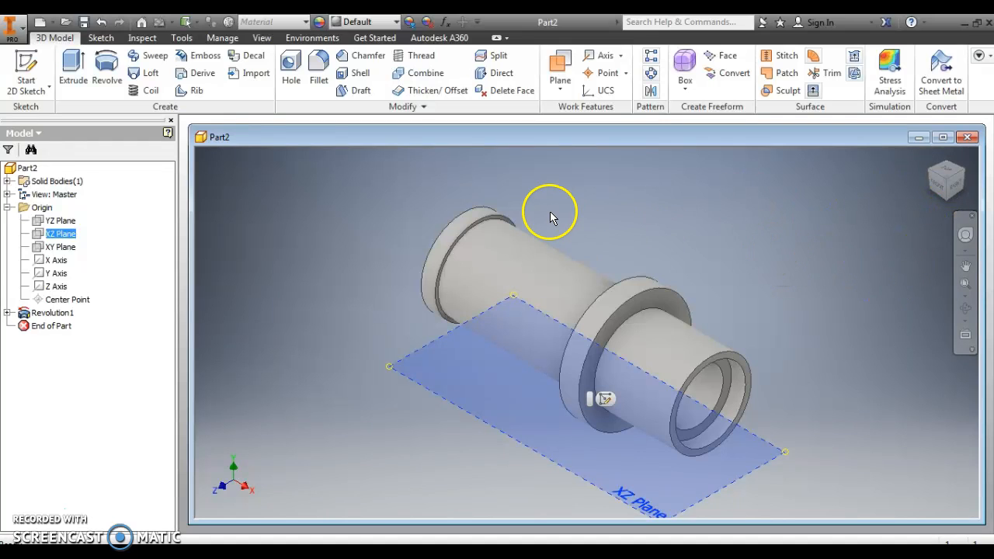
{"action": "left_click", "coordinate": [955, 201]}
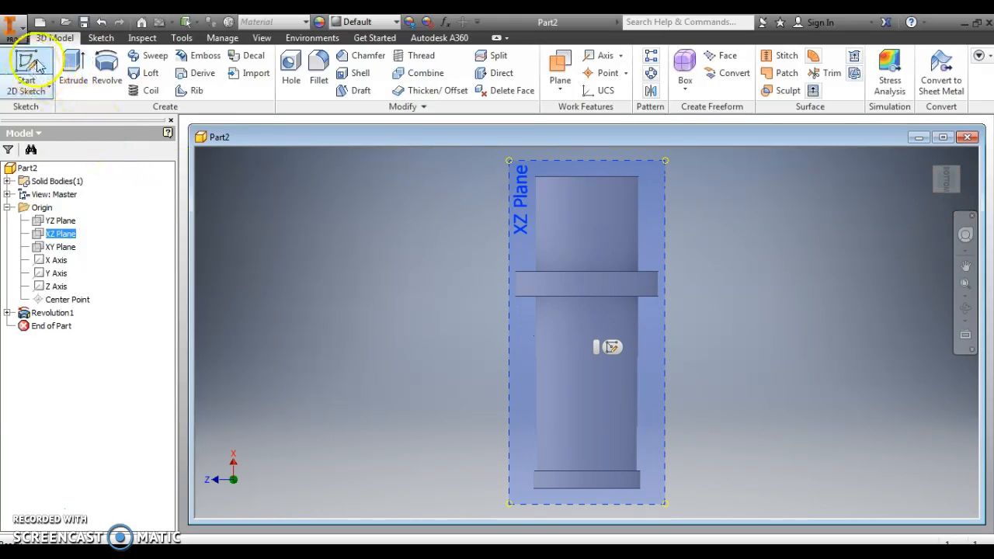
{"action": "left_click", "coordinate": [28, 89]}
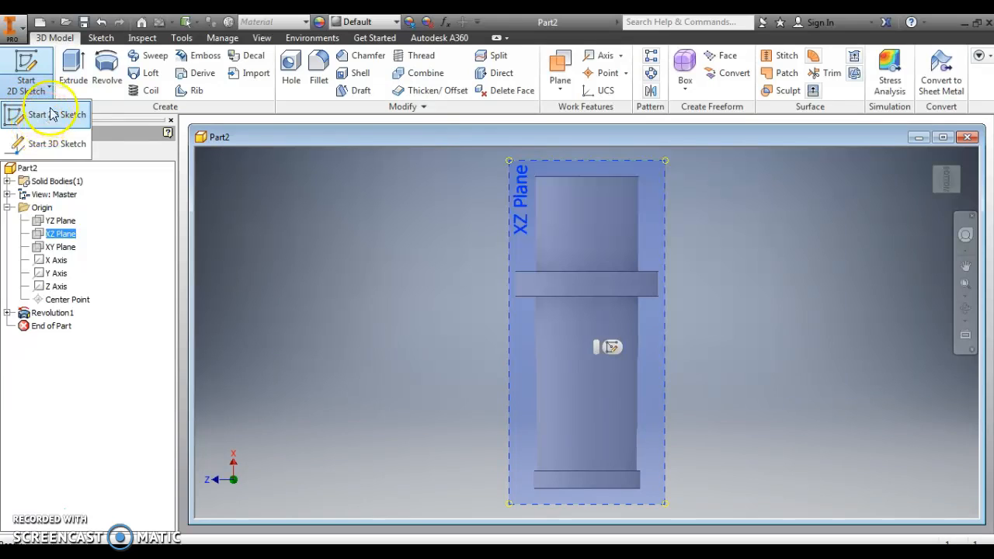
{"action": "left_click", "coordinate": [55, 116]}
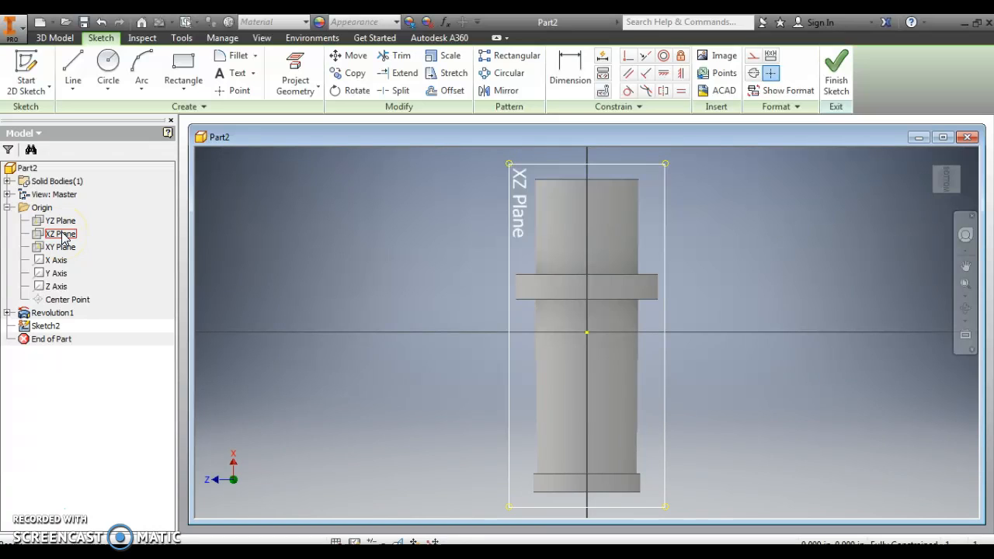
- Sketch a two-point rectangle about .072 in wide and .177 in long, starting on the grooved end's outer edge and straddling the part's axis
{"action": "left_click", "coordinate": [62, 234]}
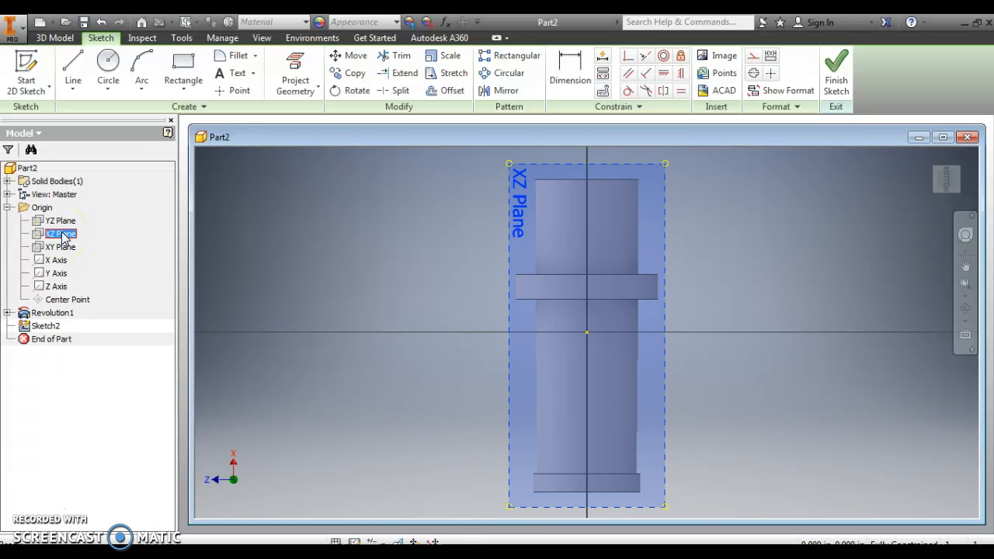
{"action": "left_click", "coordinate": [597, 495]}
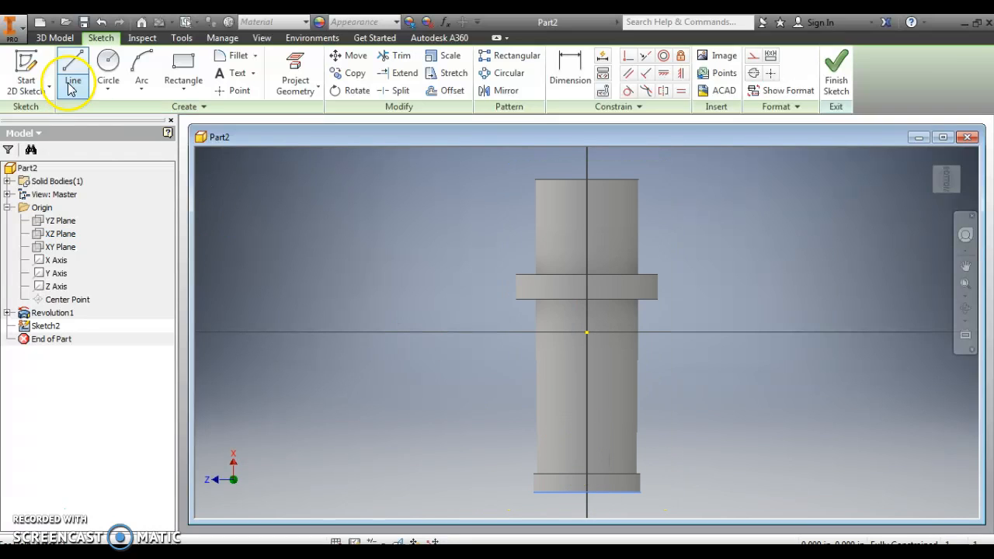
{"action": "left_click", "coordinate": [184, 68]}
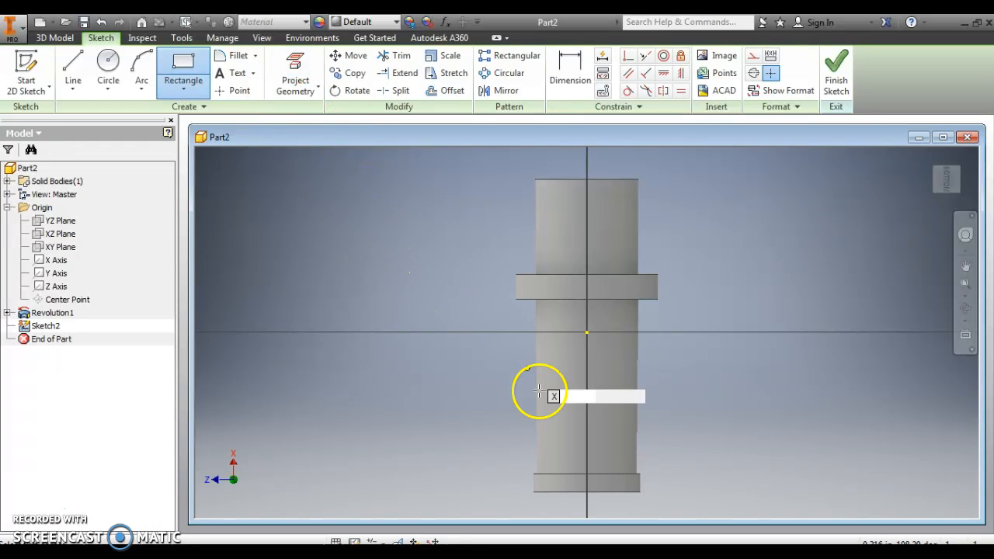
{"action": "left_click", "coordinate": [598, 490]}
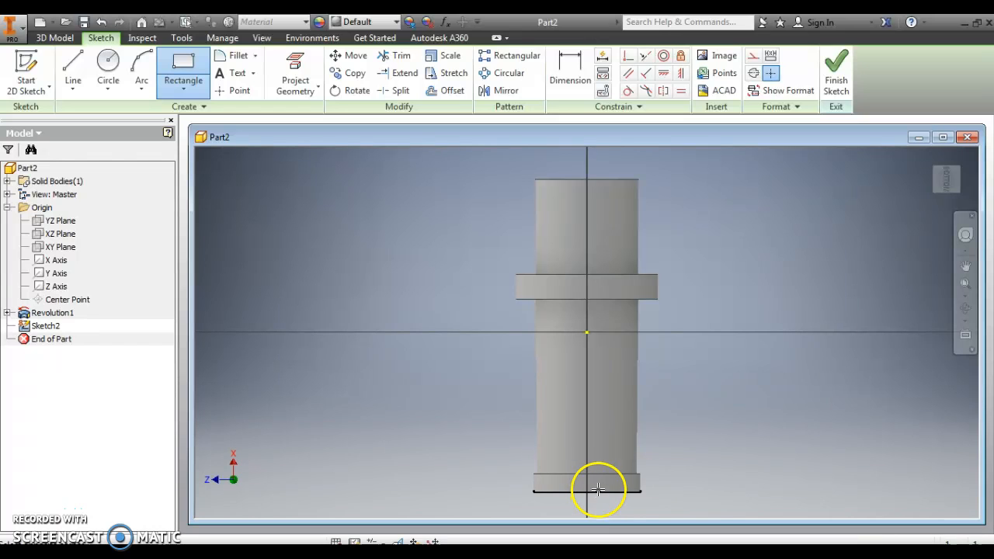
{"action": "left_click", "coordinate": [572, 429]}
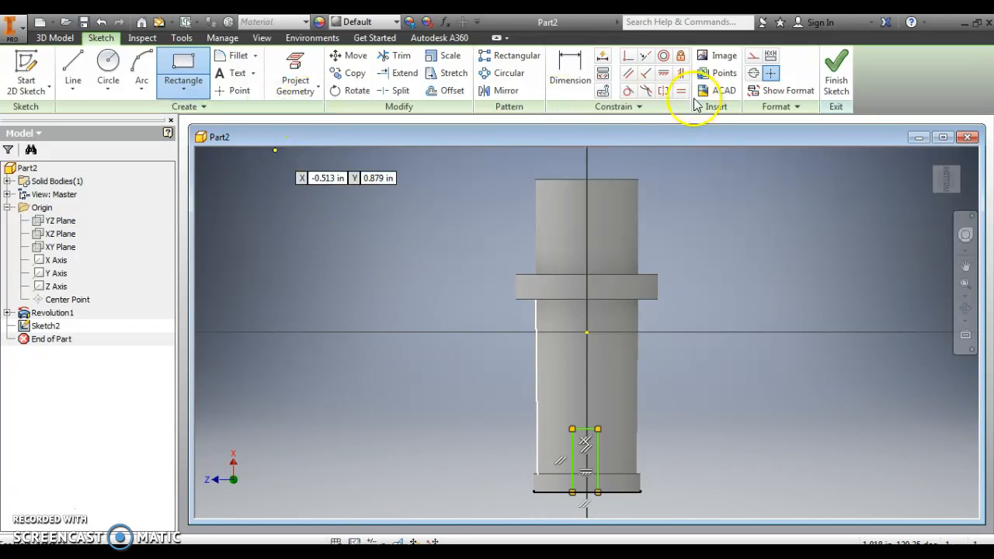
- Dimension the distance from the origin point to the rectangle's right long edge as .04/2 in
{"action": "left_click", "coordinate": [576, 73]}
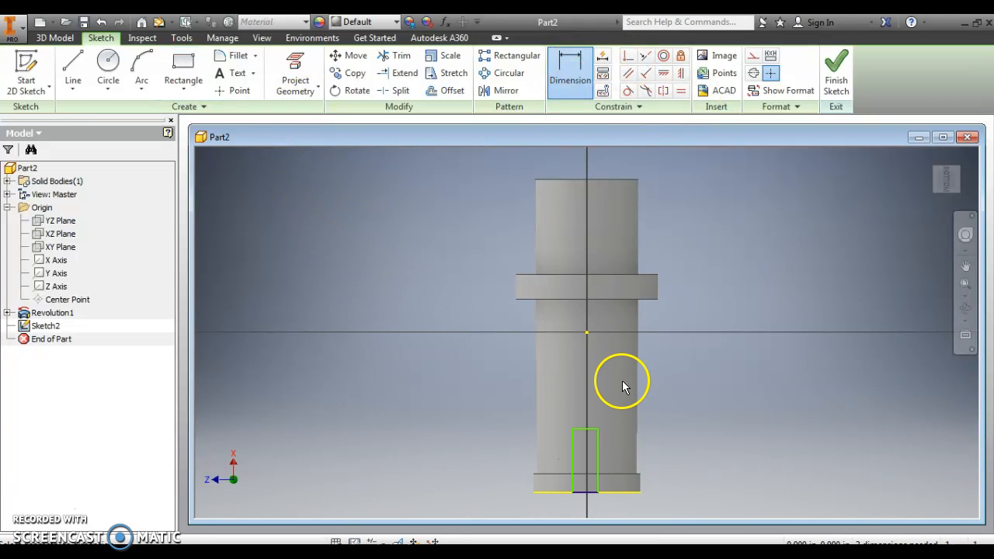
{"action": "left_click", "coordinate": [586, 332]}
{"action": "left_click", "coordinate": [598, 460]}
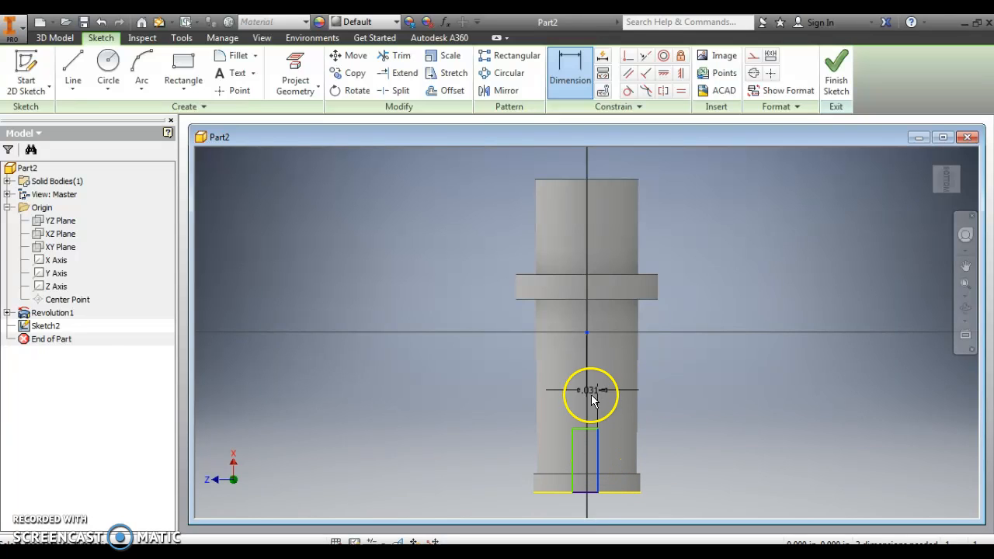
{"action": "left_click", "coordinate": [692, 384]}
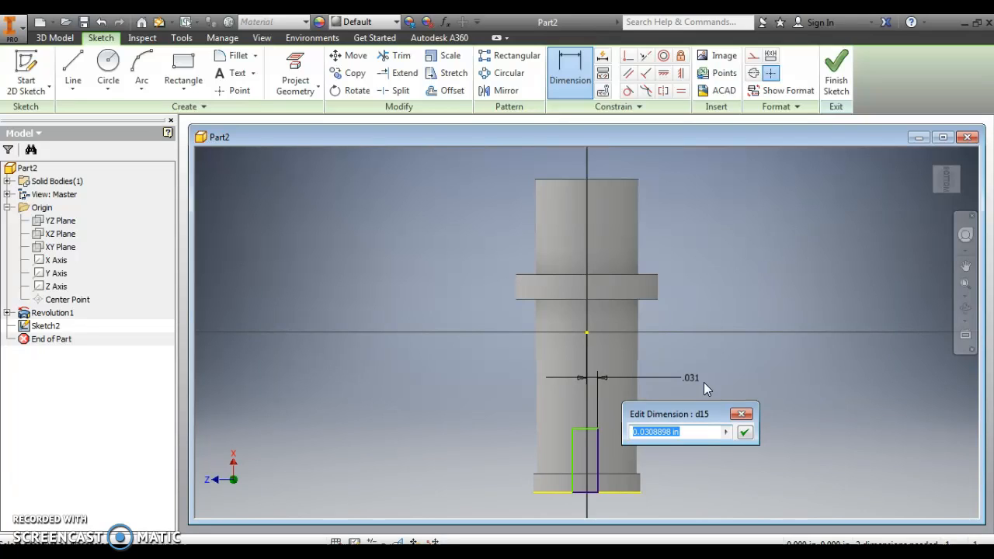
{"action": "type", "text": ".04/2"}
{"action": "key", "text": "Return"}
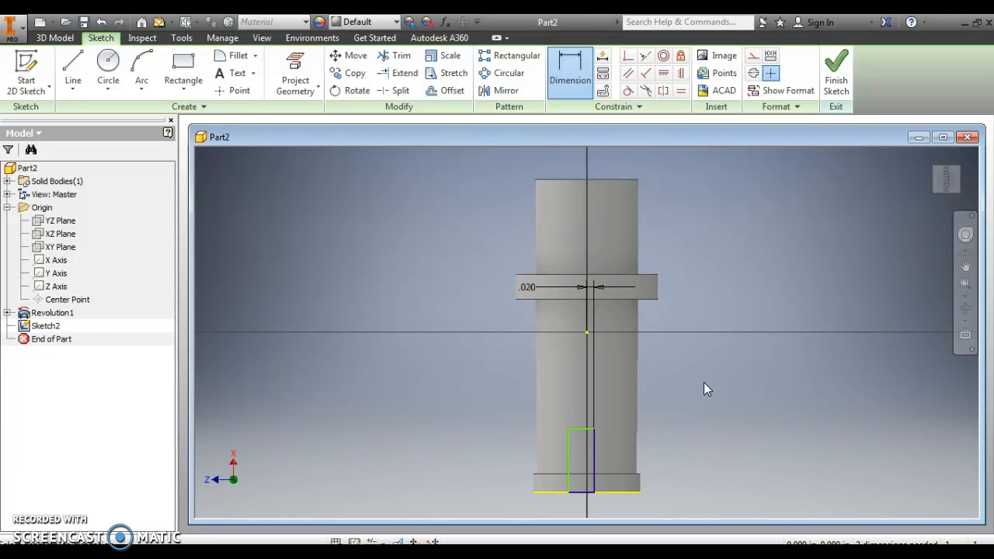
- Dimension the rectangle's width as .04 in
{"action": "left_click", "coordinate": [575, 428]}
{"action": "left_click", "coordinate": [487, 390]}
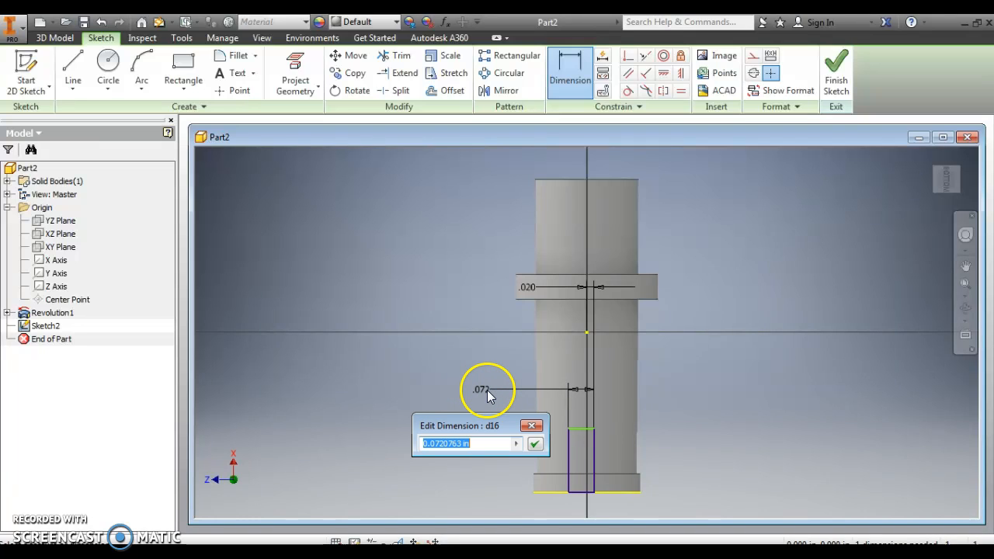
{"action": "type", "text": ".04"}
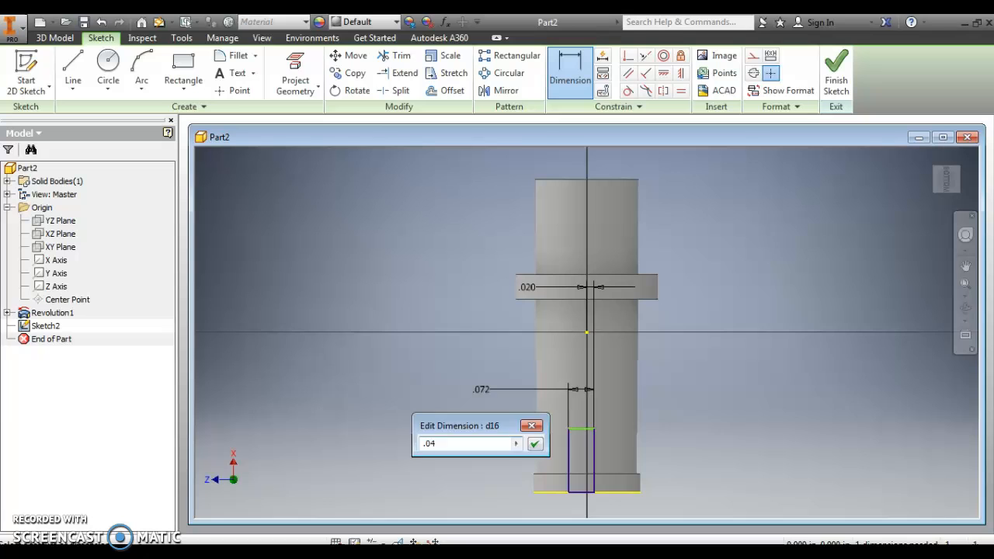
{"action": "key", "text": "Return"}
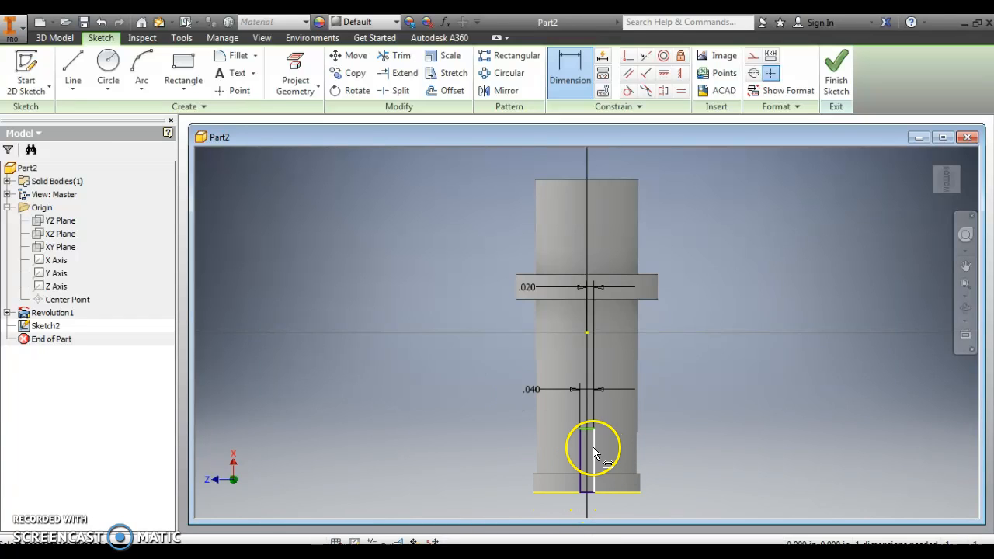
- Dimension the rectangle's length along the part's axis as .2 in
{"action": "left_click", "coordinate": [611, 493]}
{"action": "left_click", "coordinate": [579, 449]}
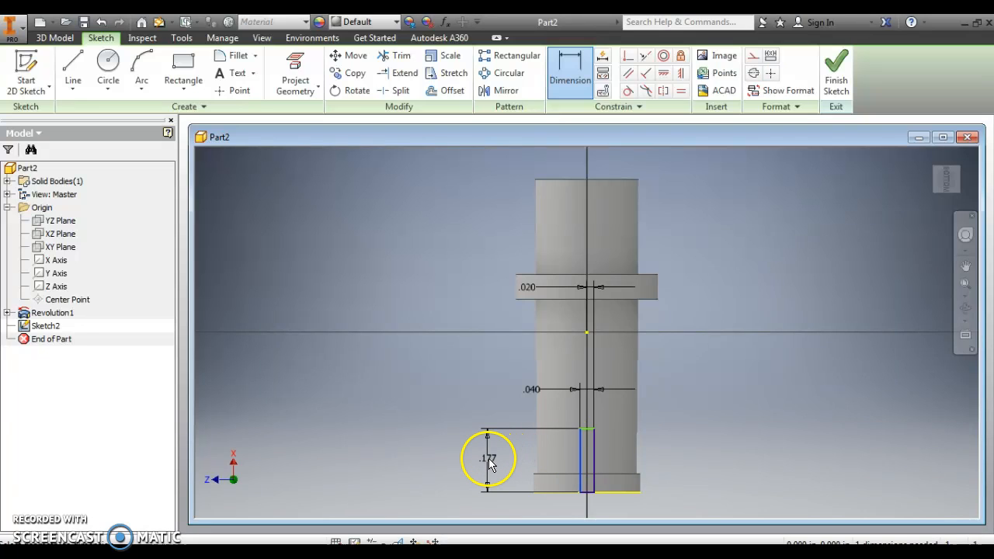
{"action": "left_click", "coordinate": [488, 461]}
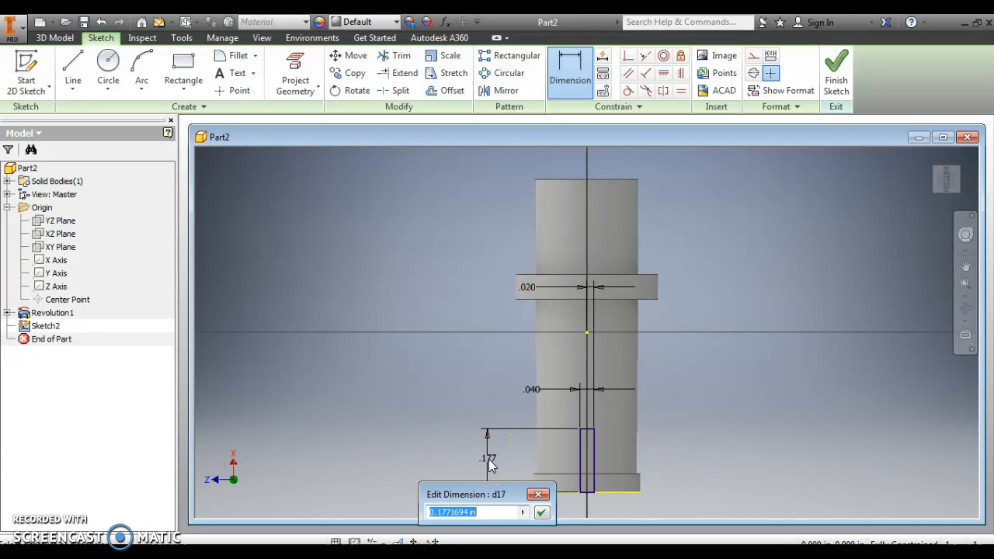
{"action": "type", "text": "."}
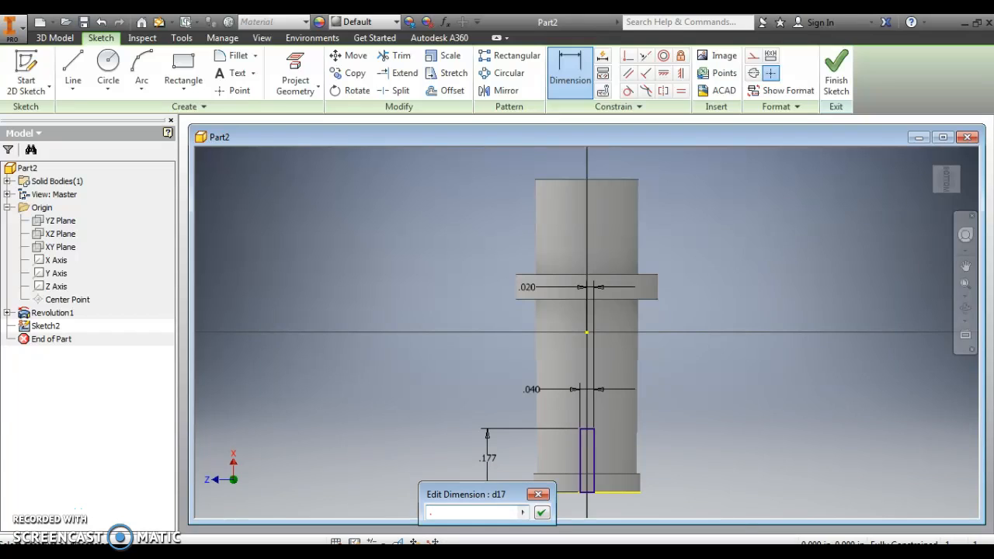
{"action": "type", "text": "02"}
{"action": "key", "text": "Return"}
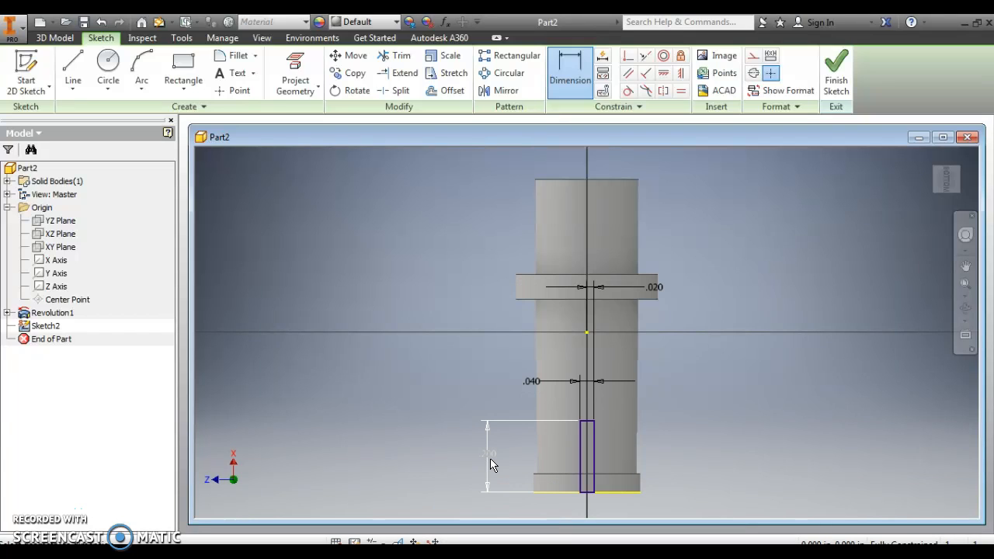
{"action": "left_click", "coordinate": [509, 454]}
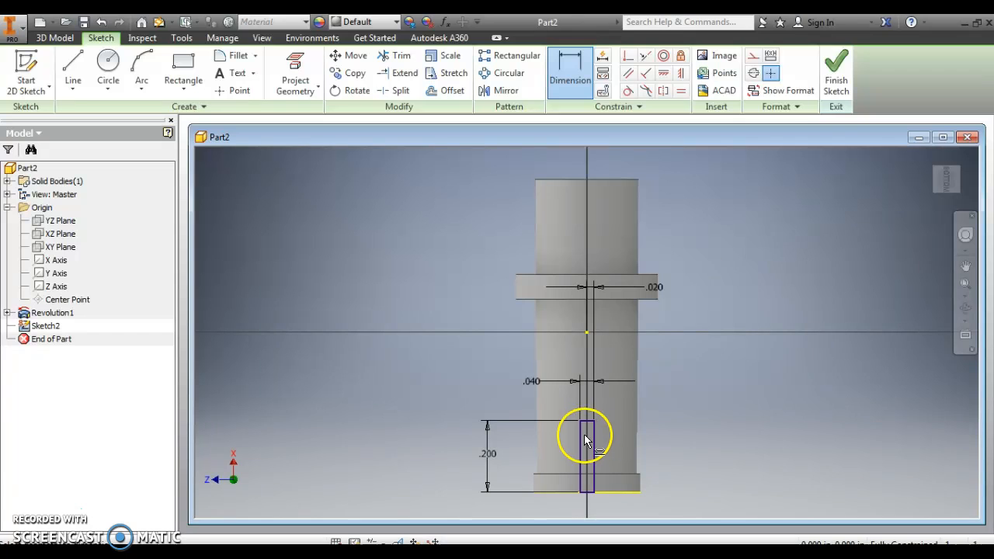
- Finish the sketch and extrude the .04 by .2 in rectangle 1 in upward through the part with the Join operation
{"action": "left_click", "coordinate": [837, 78]}
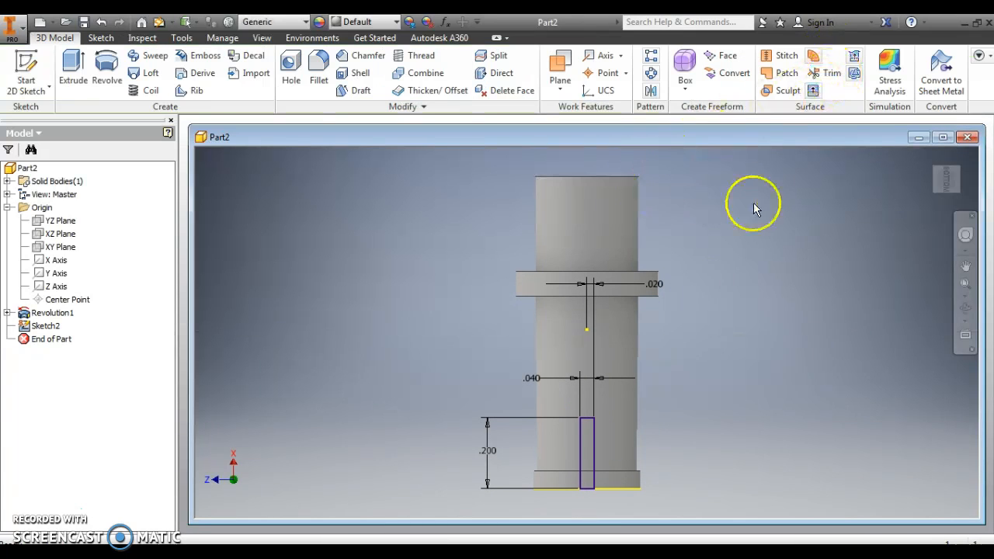
{"action": "left_click", "coordinate": [931, 156]}
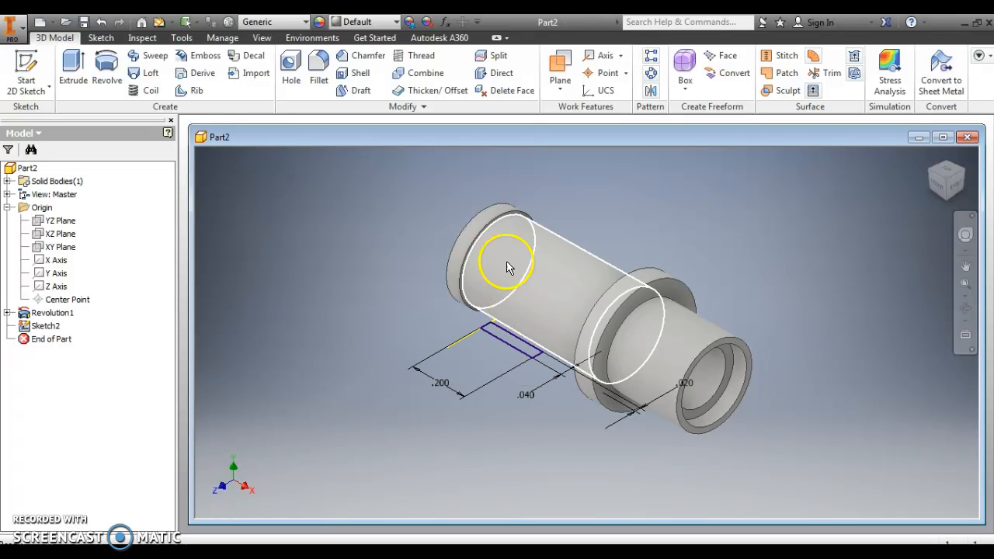
{"action": "left_click", "coordinate": [75, 68]}
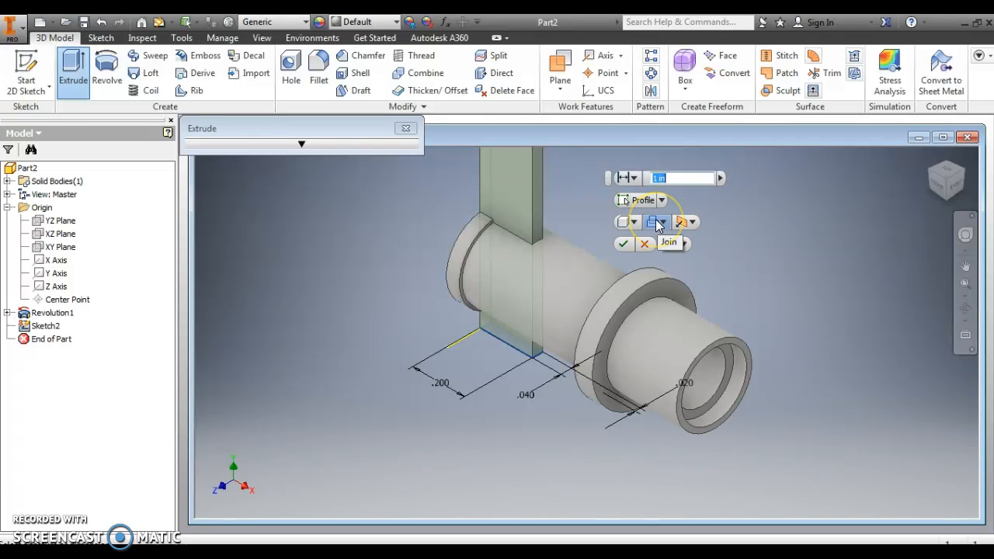
{"action": "left_click", "coordinate": [524, 188]}
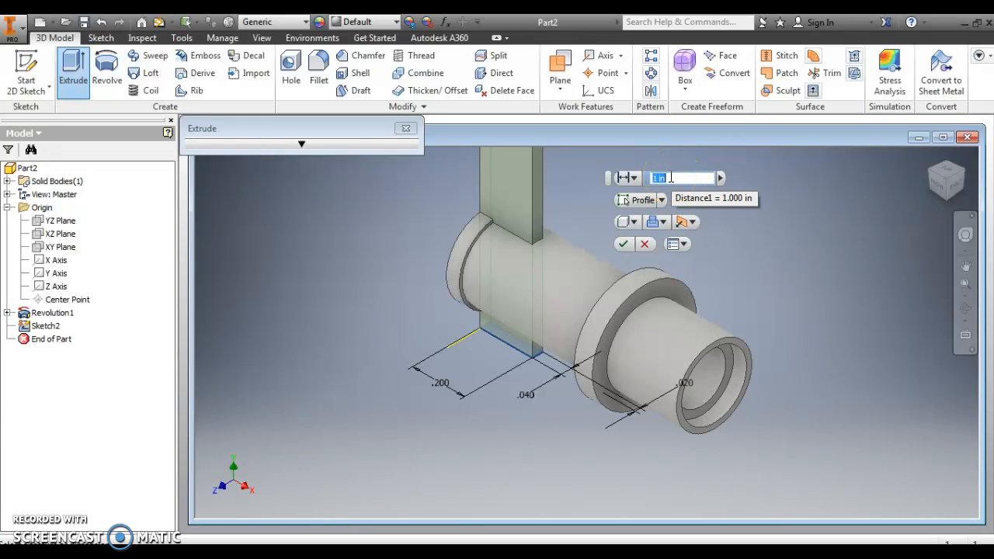
{"action": "left_click", "coordinate": [620, 243]}
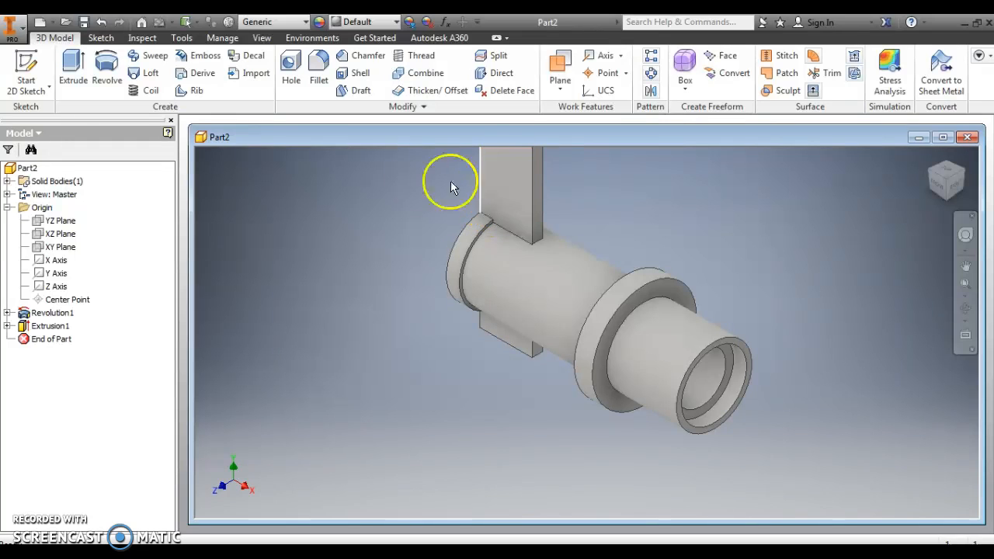
- Edit the rectangle's extrusion and set its operation to Cut so it slots the grooved end
{"action": "left_click", "coordinate": [44, 327]}
{"action": "left_click", "coordinate": [7, 325]}
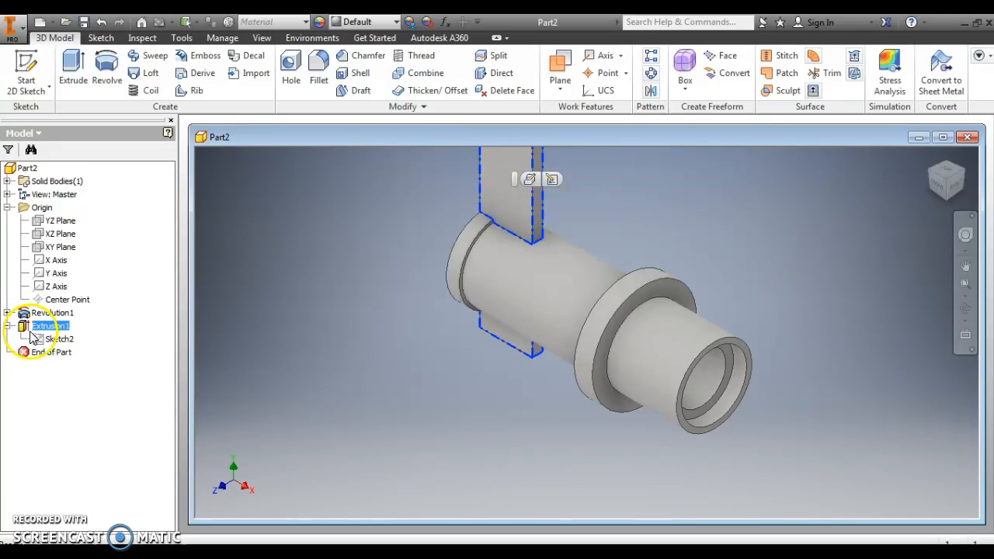
{"action": "left_click", "coordinate": [51, 340]}
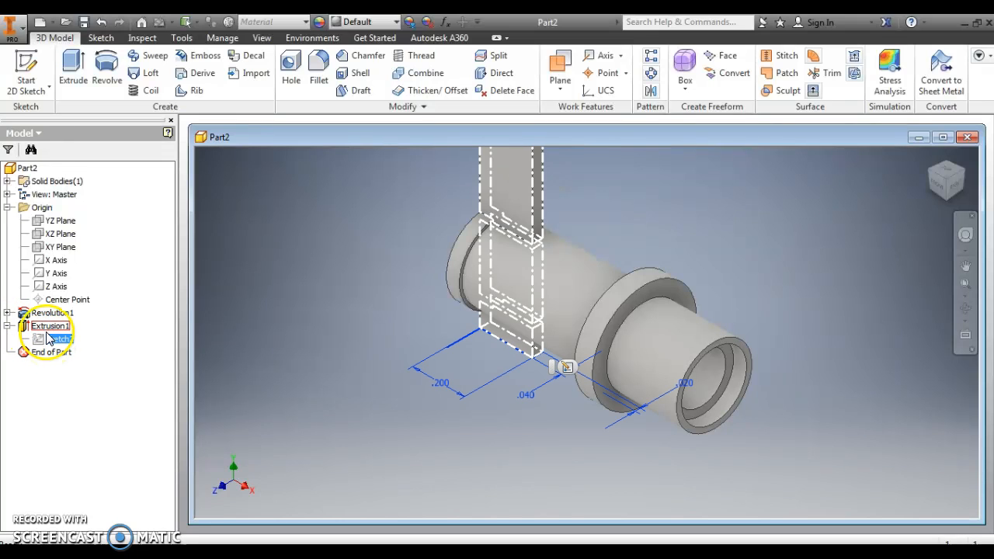
{"action": "left_click", "coordinate": [47, 327]}
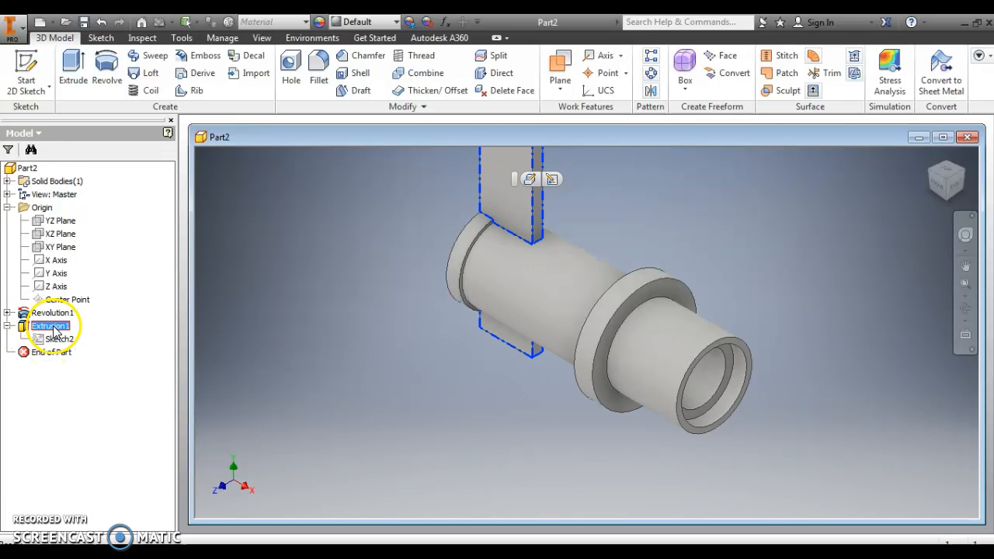
{"action": "right_click", "coordinate": [48, 331]}
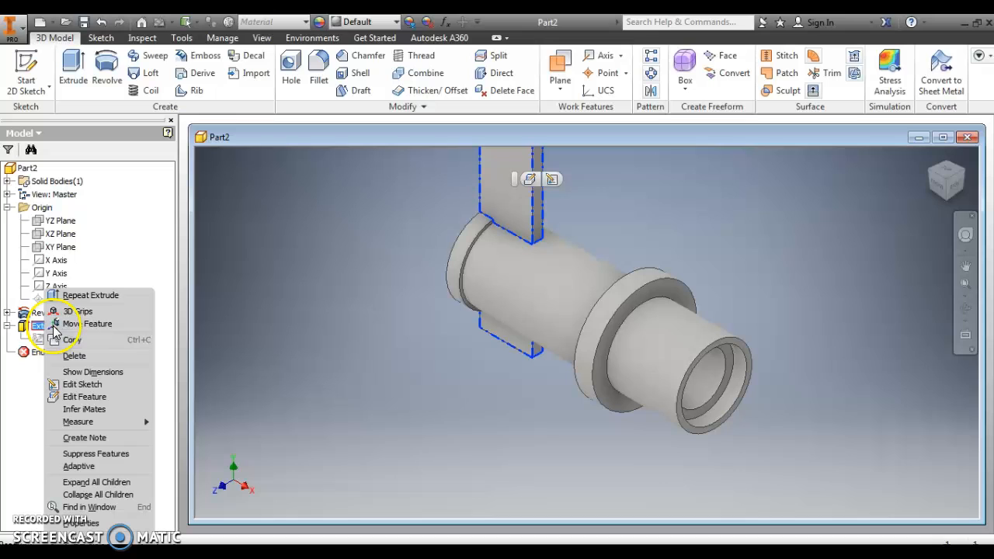
{"action": "left_click", "coordinate": [91, 397]}
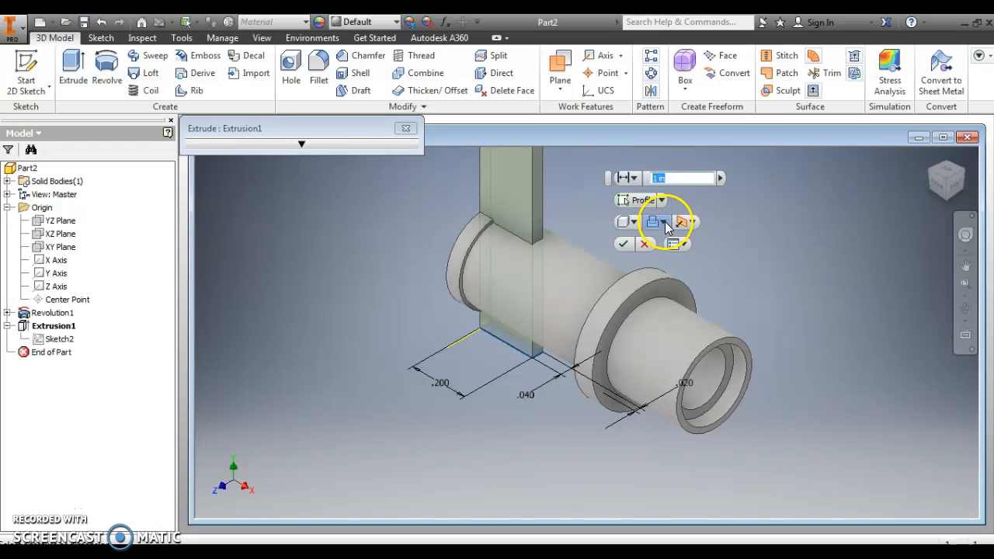
{"action": "left_click", "coordinate": [659, 222]}
{"action": "left_click", "coordinate": [675, 257]}
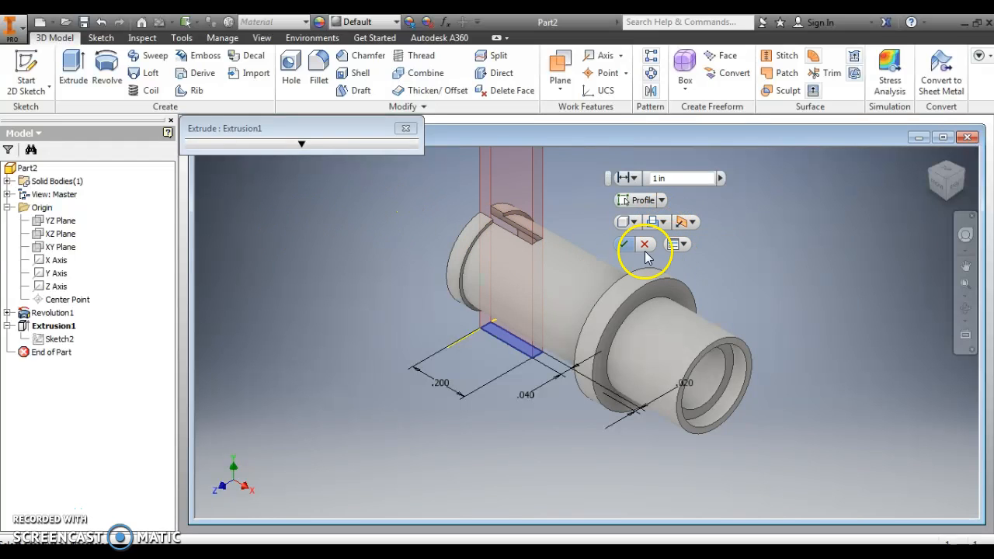
{"action": "left_click", "coordinate": [624, 243]}
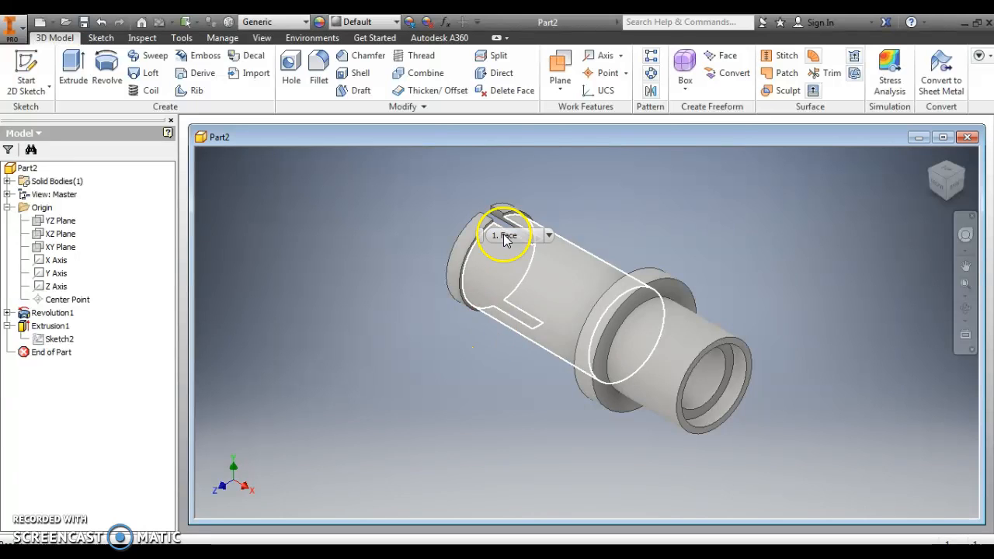
- Assign the PBT Plastic material to the part
{"action": "left_click", "coordinate": [966, 308]}
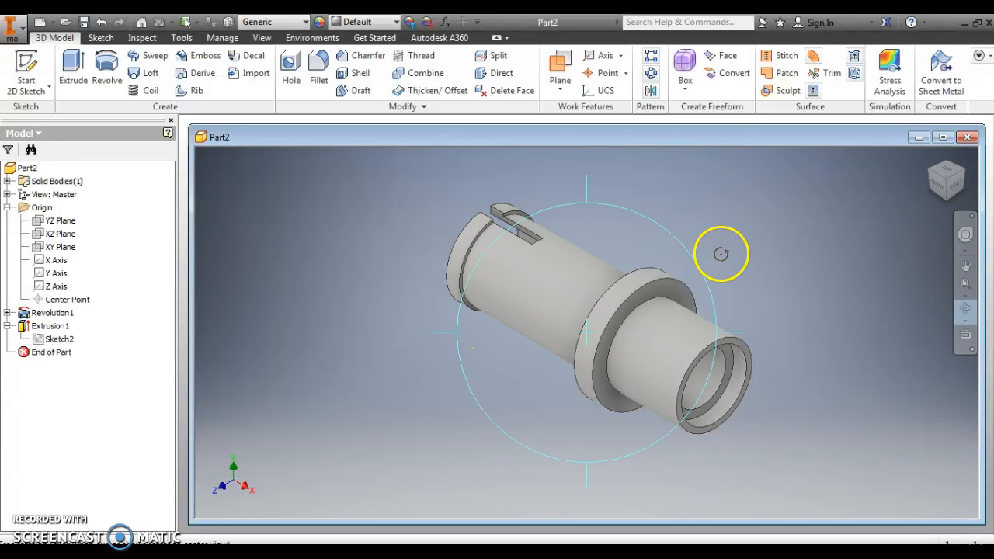
{"action": "left_click_drag", "start_coordinate": [541, 311], "coordinate": [707, 306]}
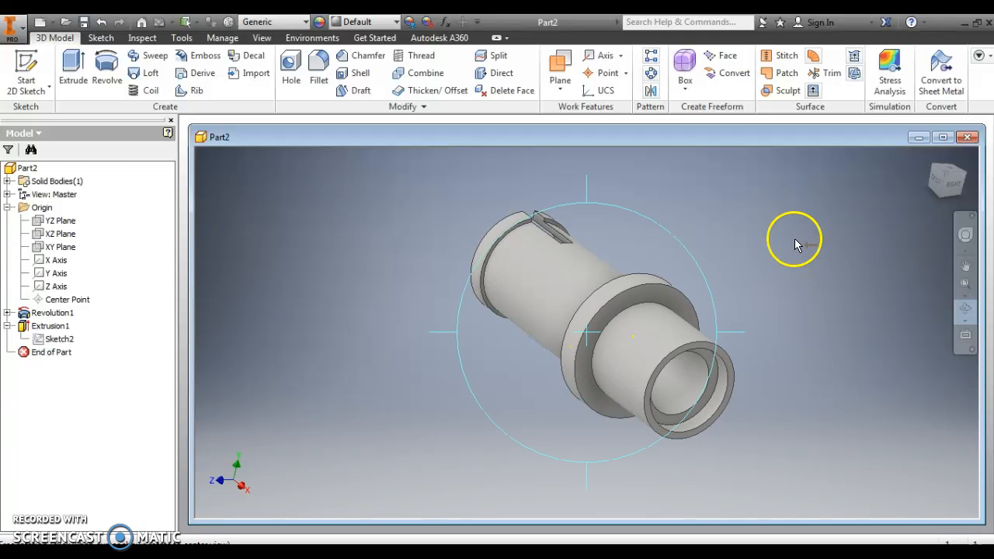
{"action": "key", "text": "Escape"}
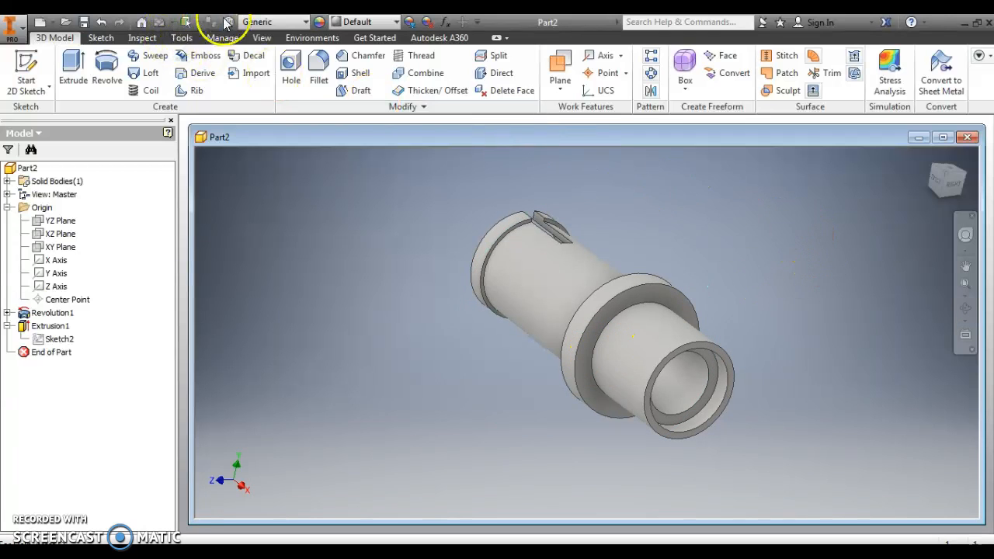
{"action": "left_click", "coordinate": [307, 22]}
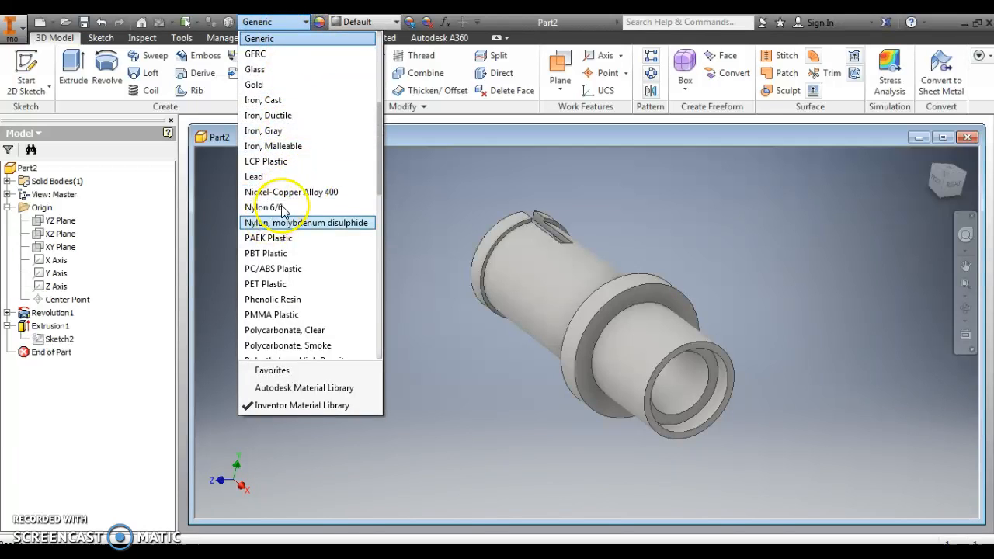
{"action": "left_click", "coordinate": [274, 255]}
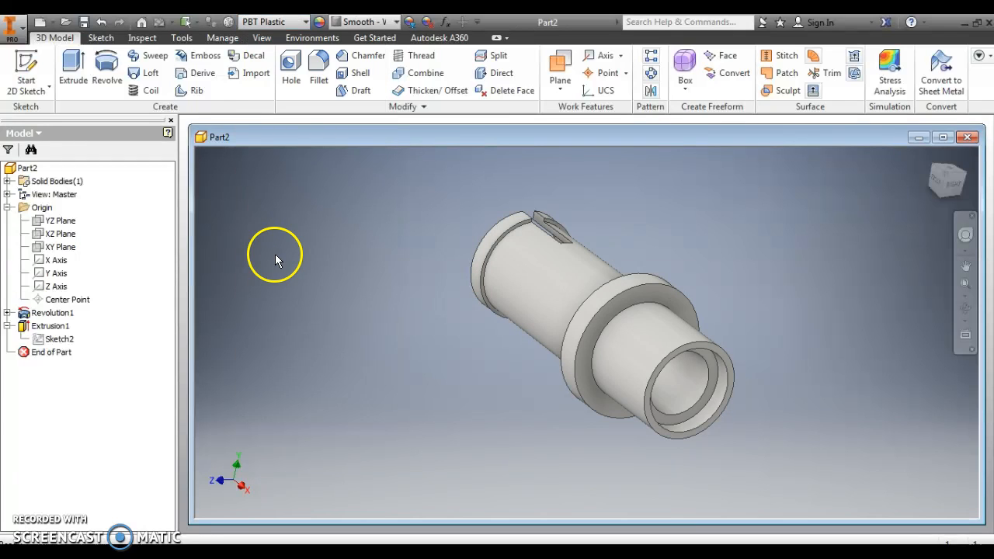
{"action": "left_click", "coordinate": [306, 24]}
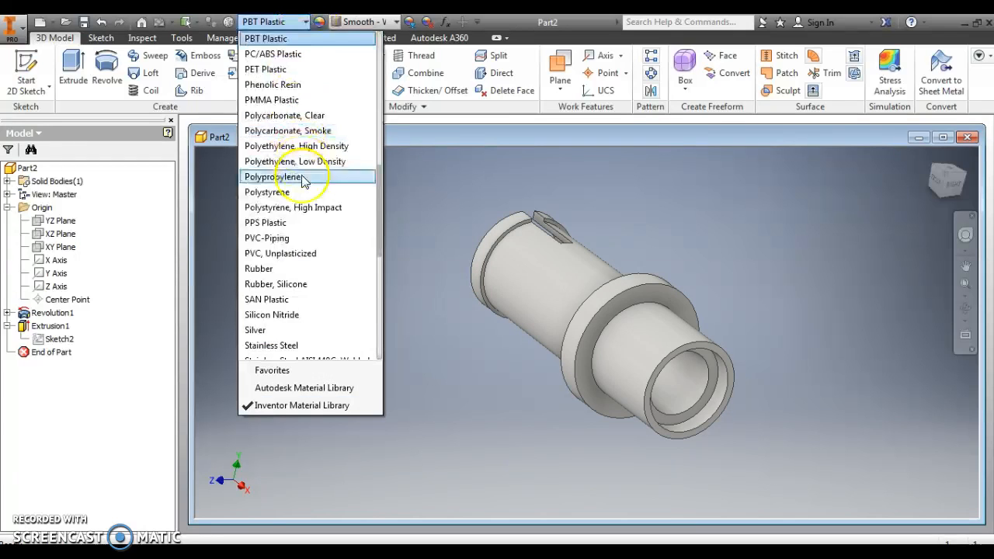
{"action": "left_click", "coordinate": [398, 213]}
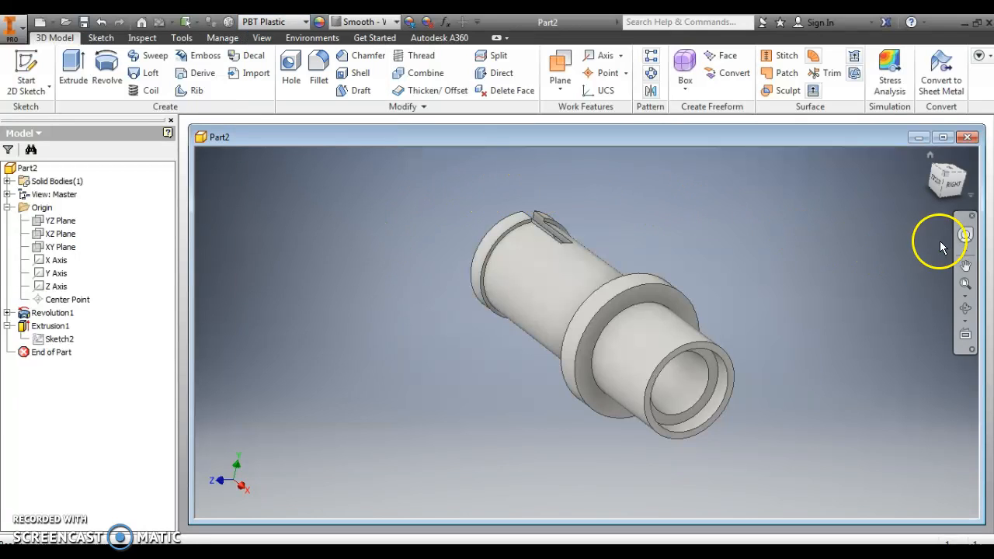
- Start saving the part from its home view and choose the Autoblox folder within the Inventor parts folder on the Desktop
{"action": "left_click", "coordinate": [929, 158]}
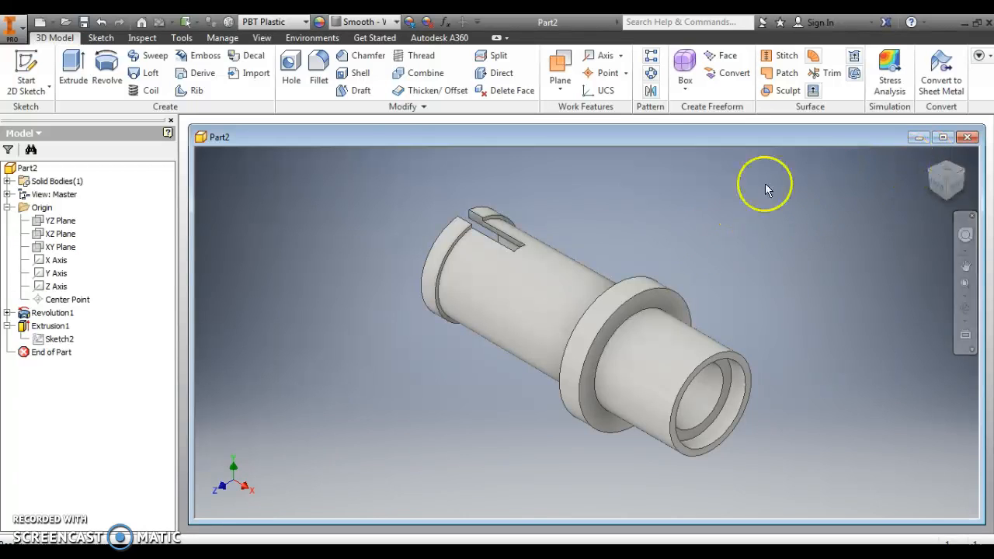
{"action": "left_click", "coordinate": [84, 22]}
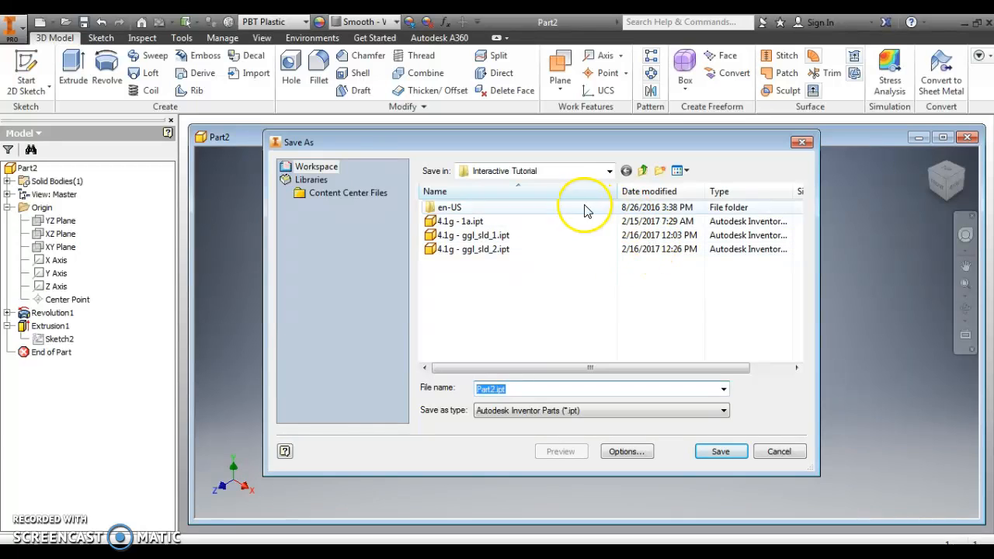
{"action": "left_click", "coordinate": [609, 171]}
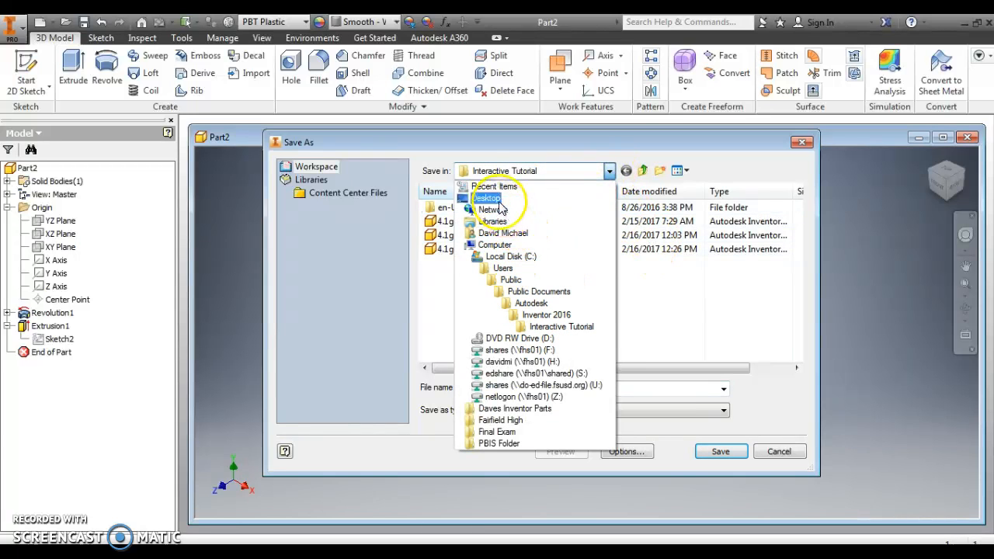
{"action": "left_click", "coordinate": [486, 198]}
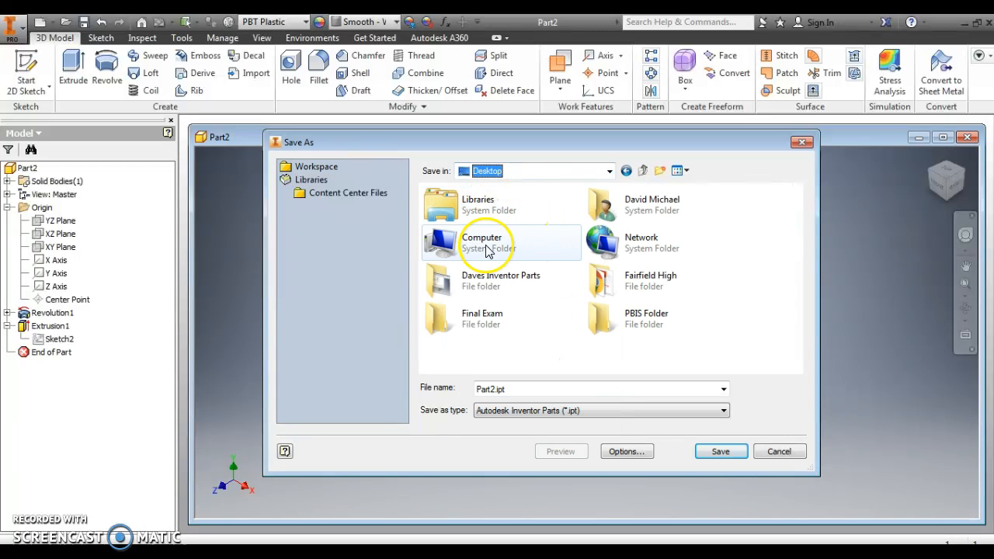
{"action": "left_click", "coordinate": [488, 283]}
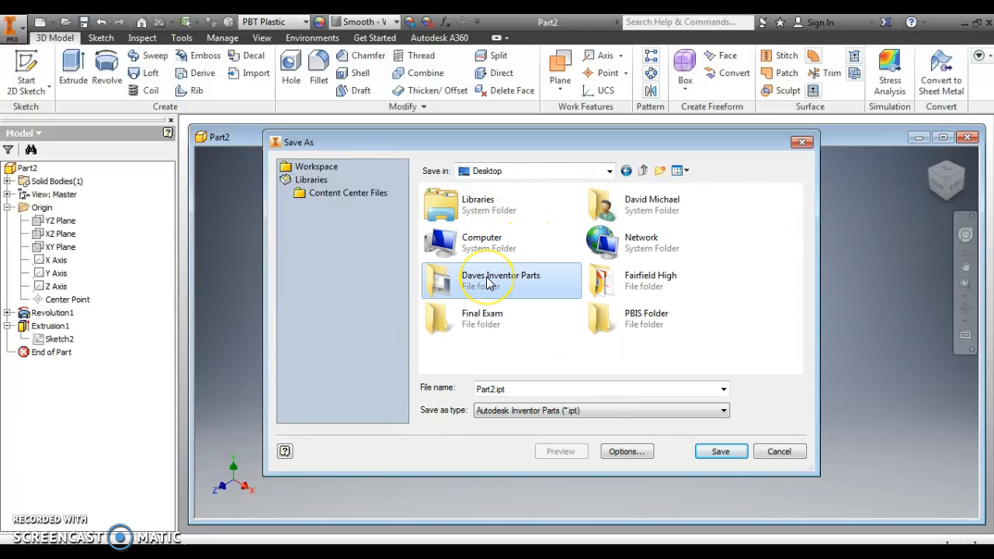
{"action": "double_click", "coordinate": [487, 282]}
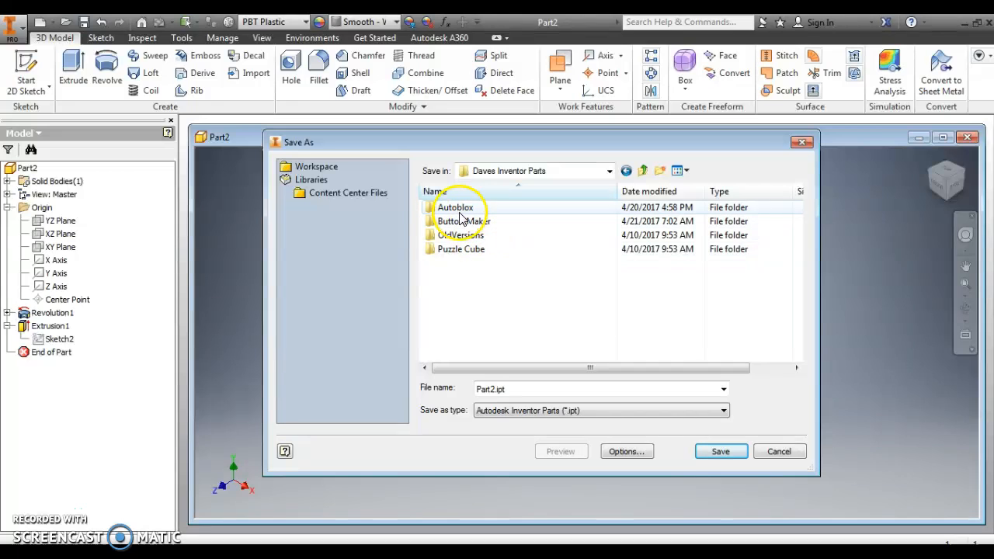
{"action": "left_click", "coordinate": [459, 208]}
{"action": "double_click", "coordinate": [460, 209]}
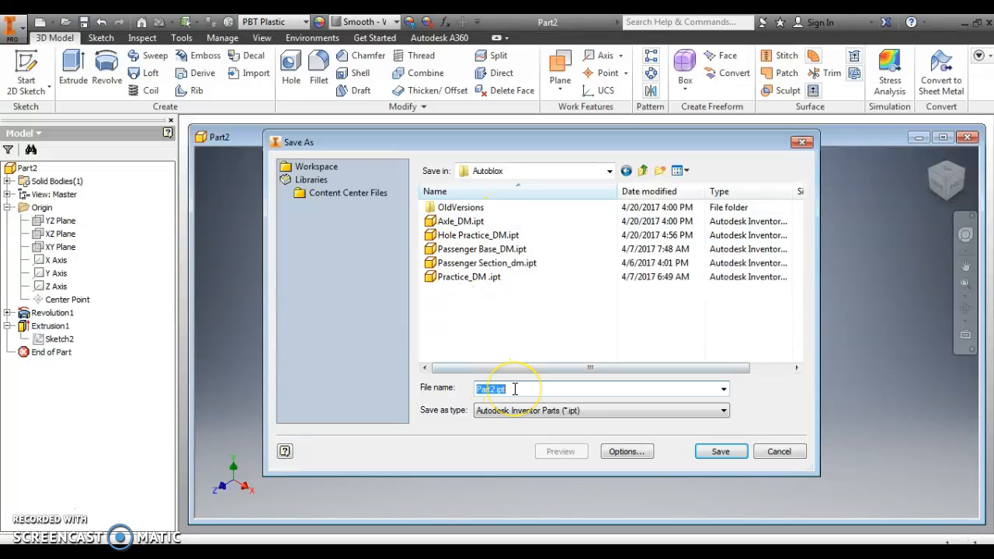
- Name the part file Axle_DM1 and save it, accepting the location outside the active project
{"action": "type", "text": "A"}
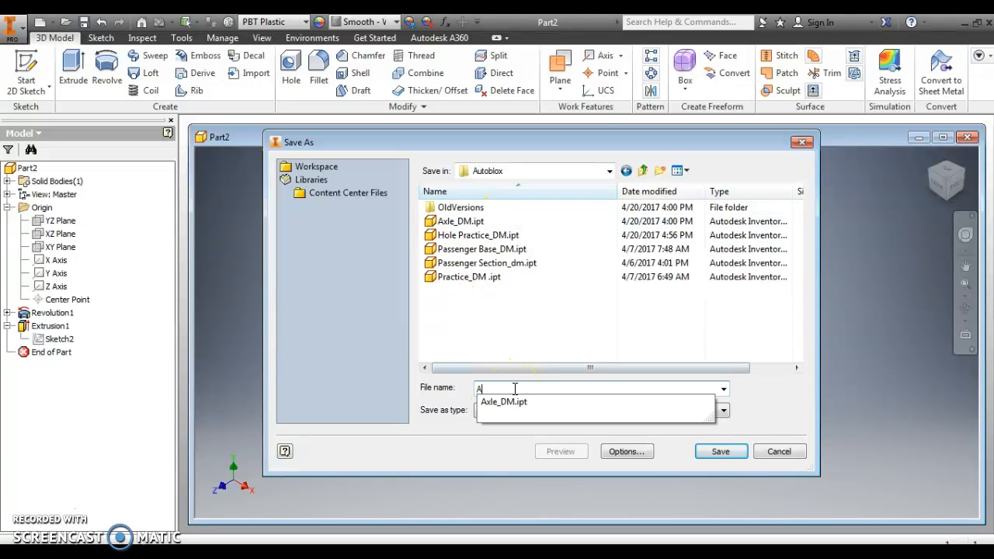
{"action": "type", "text": "xle_DM1"}
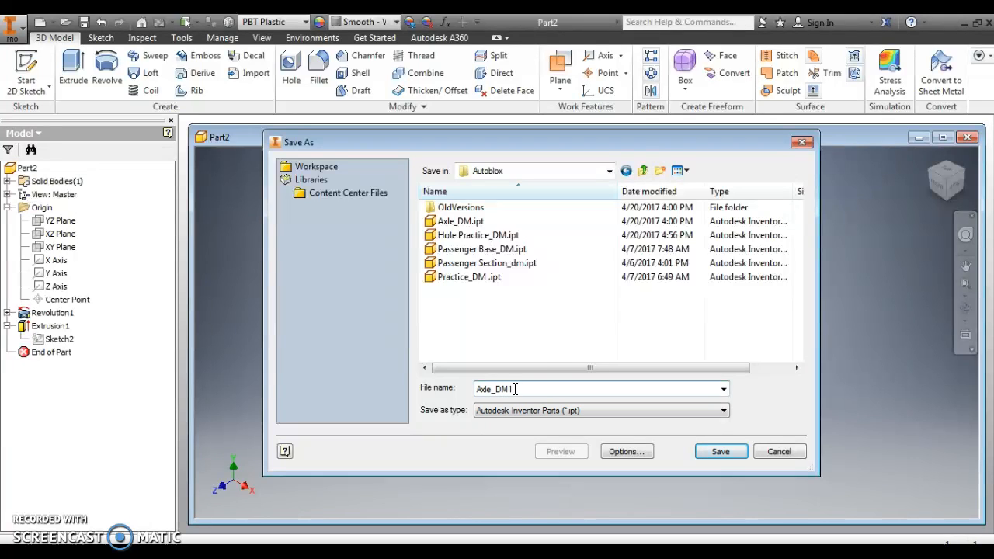
{"action": "left_click", "coordinate": [722, 454]}
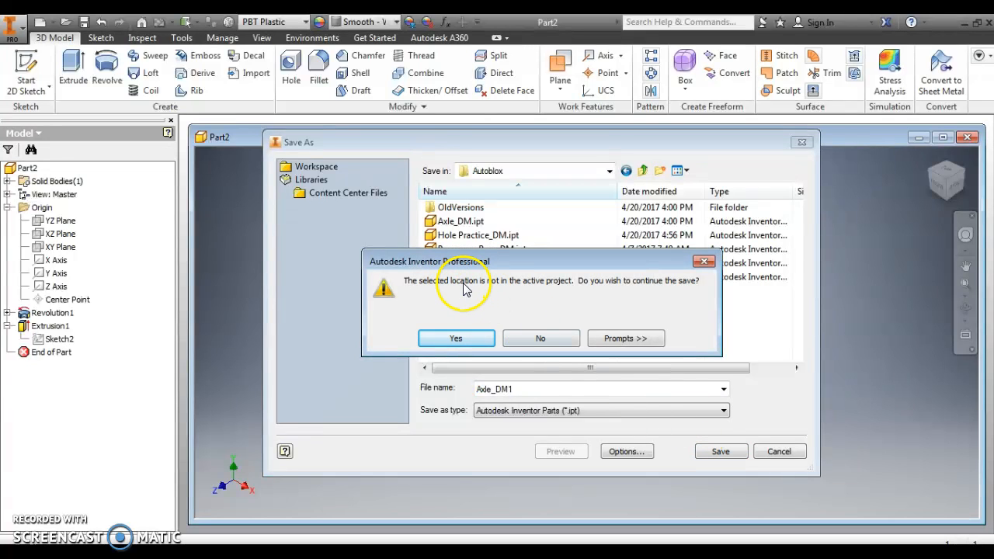
{"action": "left_click", "coordinate": [455, 339]}
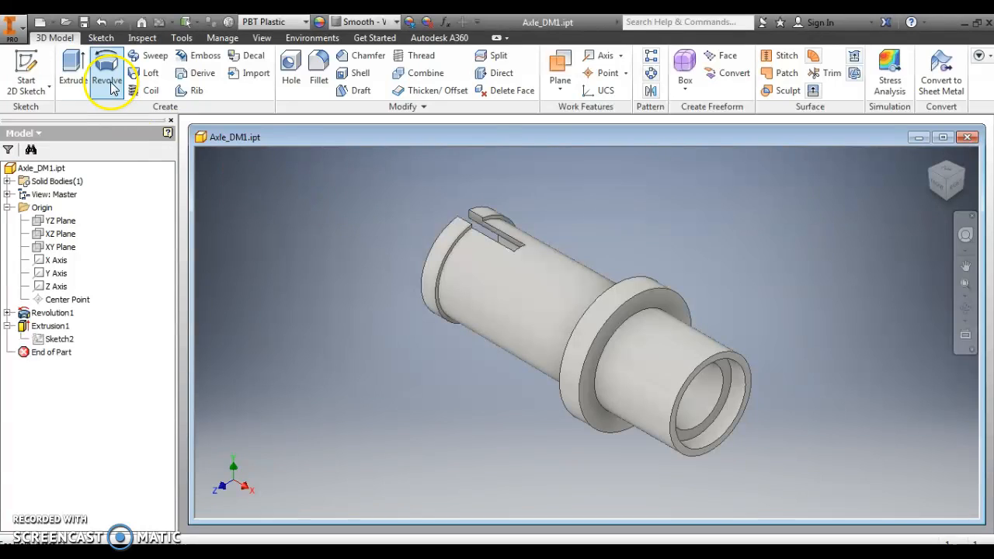
- Export the part as a PDF named Axle_DM1.pdf in the Autoblox folder
{"action": "left_click", "coordinate": [9, 28]}
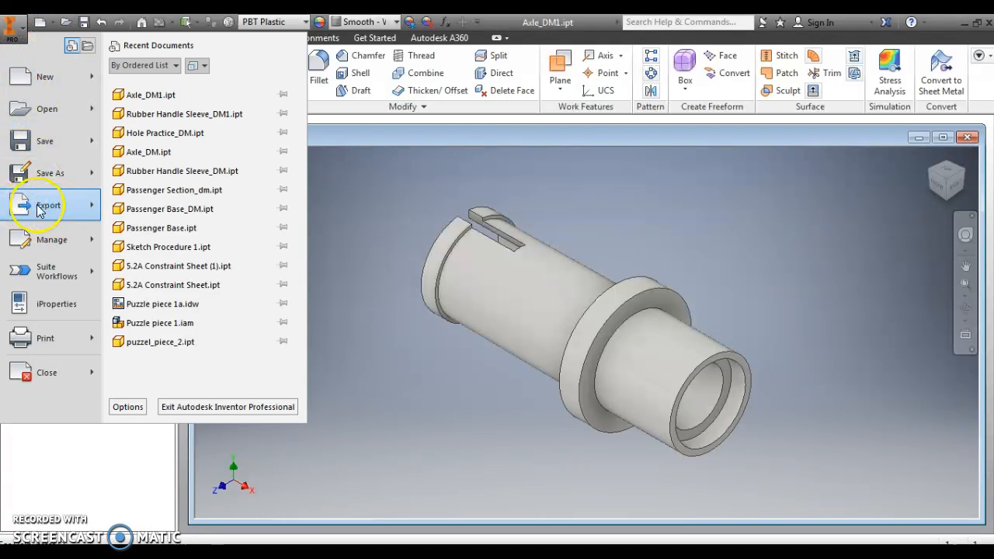
{"action": "mouse_move", "coordinate": [54, 205]}
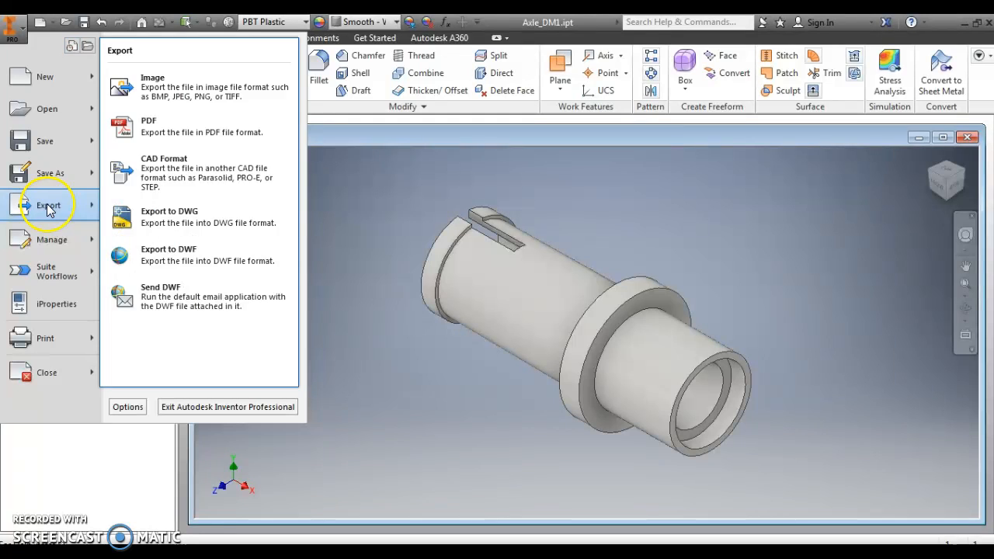
{"action": "left_click", "coordinate": [151, 129]}
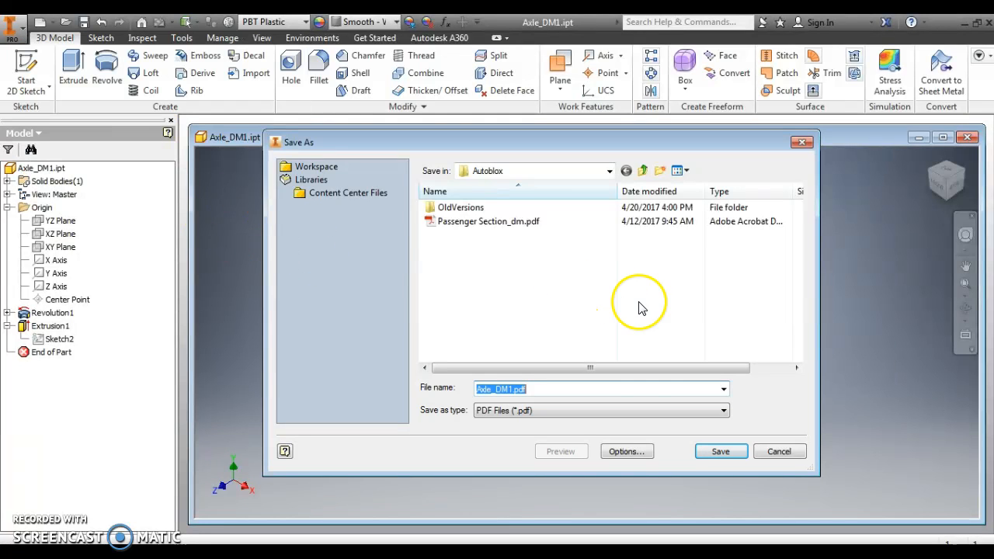
{"action": "left_click", "coordinate": [721, 453]}
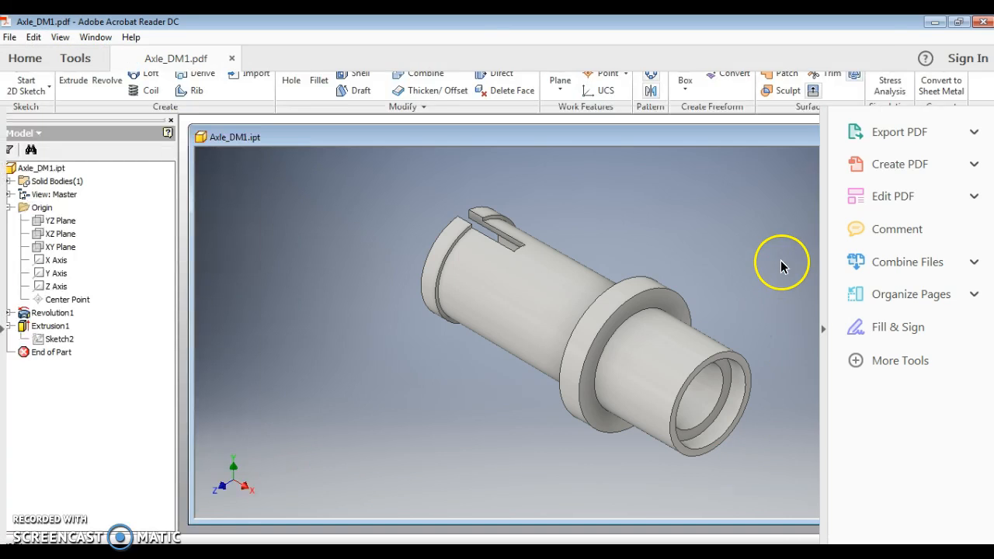